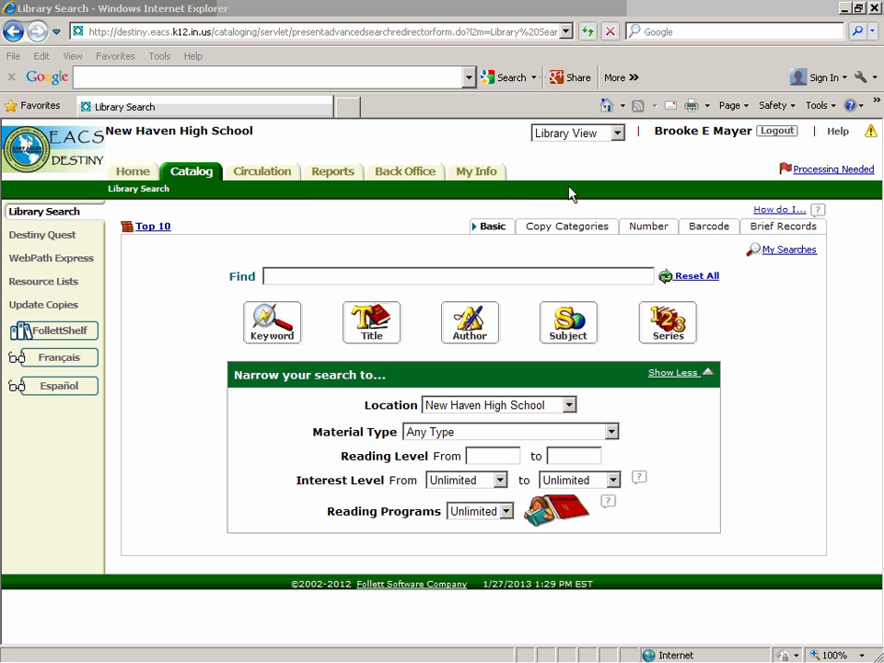
Open the requests that need processing and look through the unapproved requests and all groups of local requests.
left_click(820, 172)
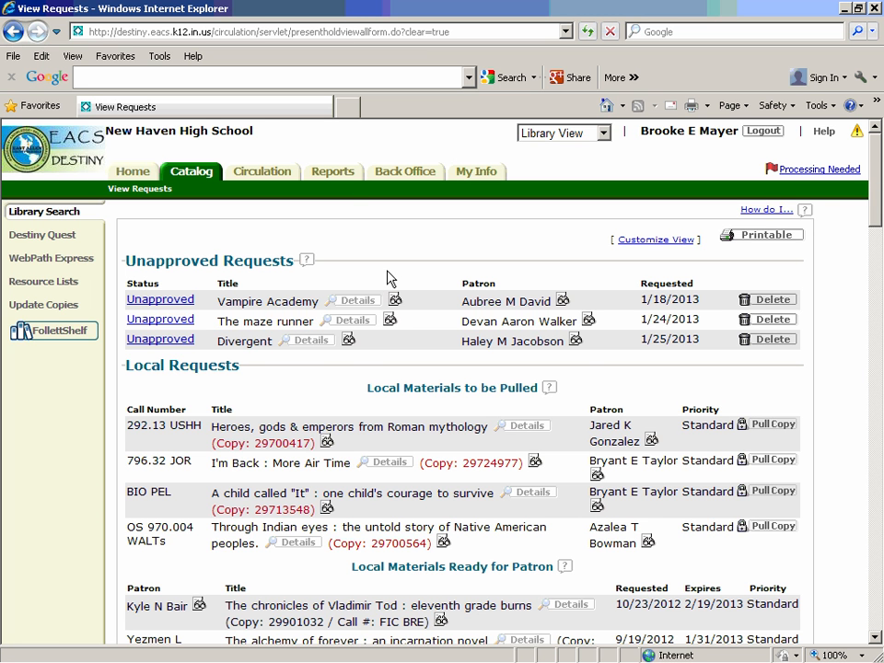
scroll(347, 375, "down", 3)
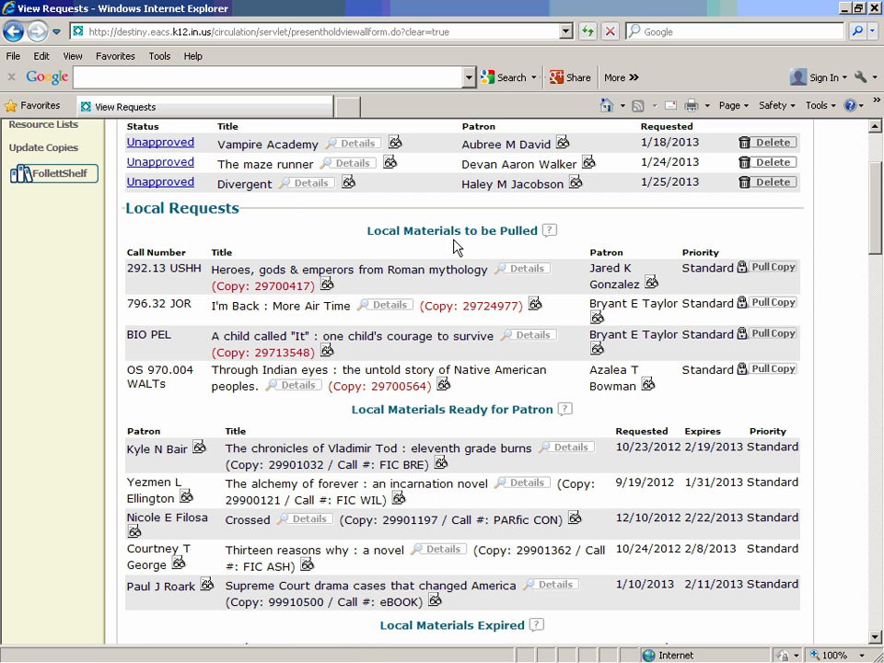
scroll(511, 304, "down", 2)
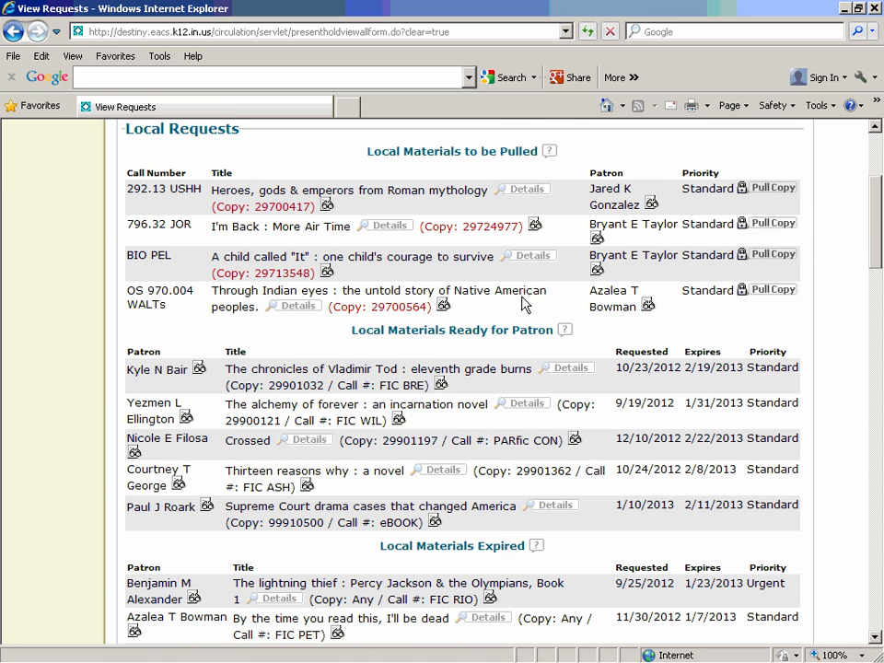
scroll(483, 350, "down", 4)
scroll(405, 369, "down", 4)
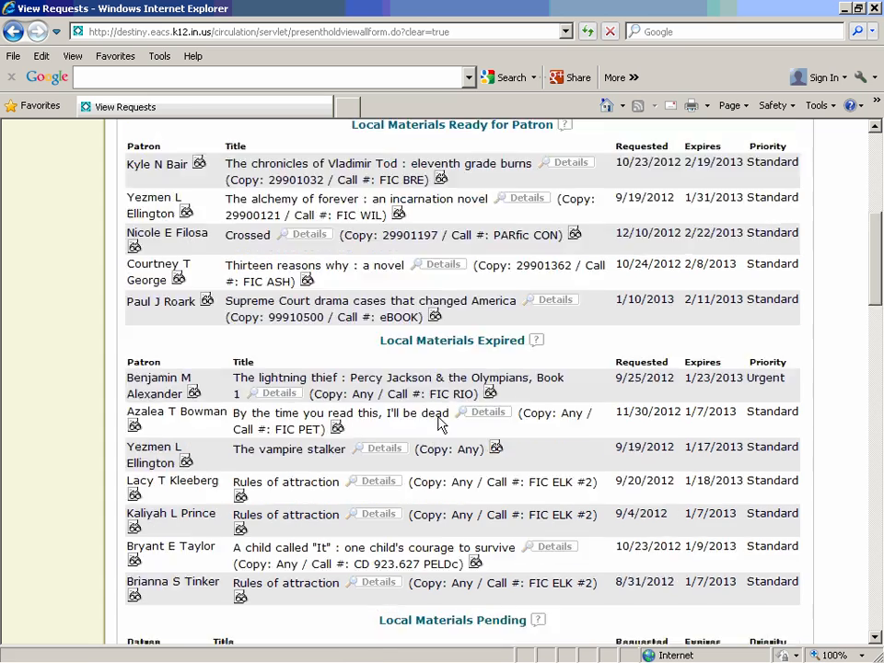
scroll(350, 394, "down", 4)
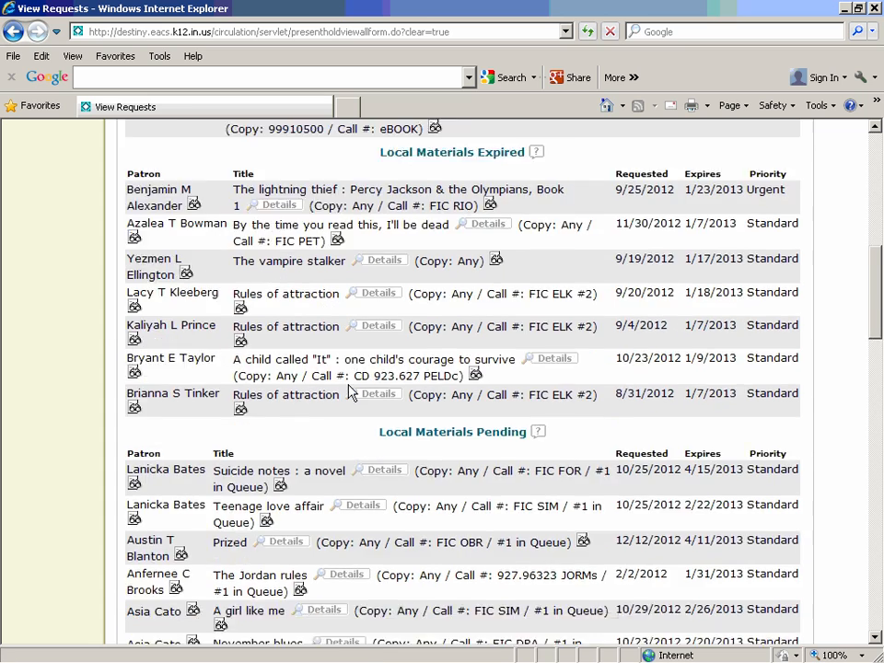
scroll(350, 394, "down", 2)
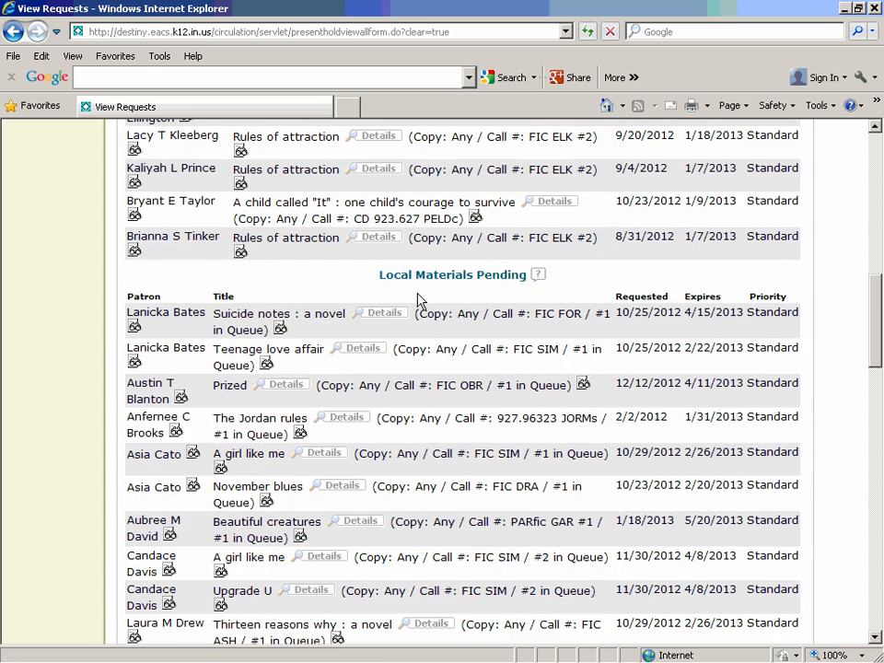
scroll(469, 430, "down", 12)
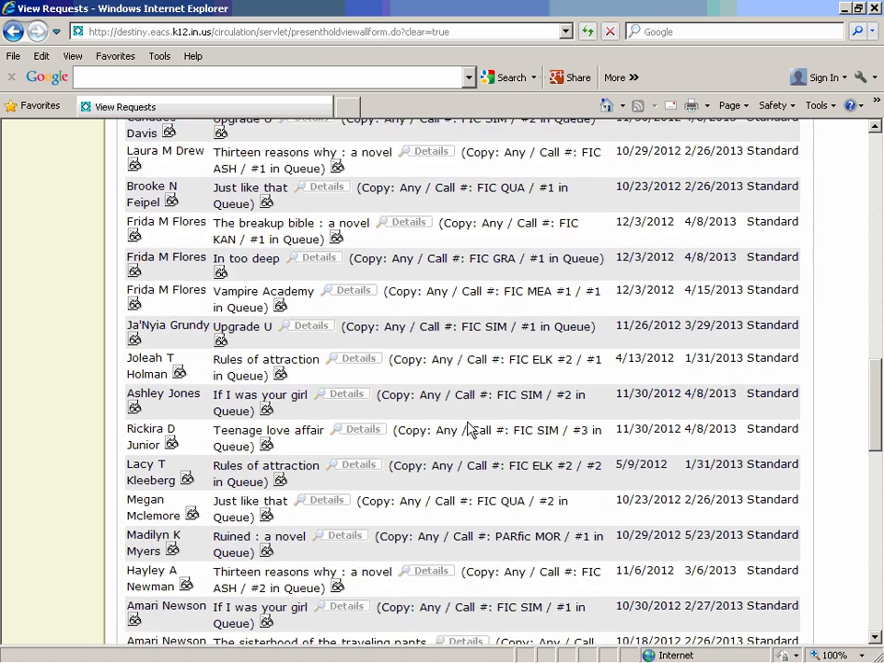
scroll(470, 430, "down", 12)
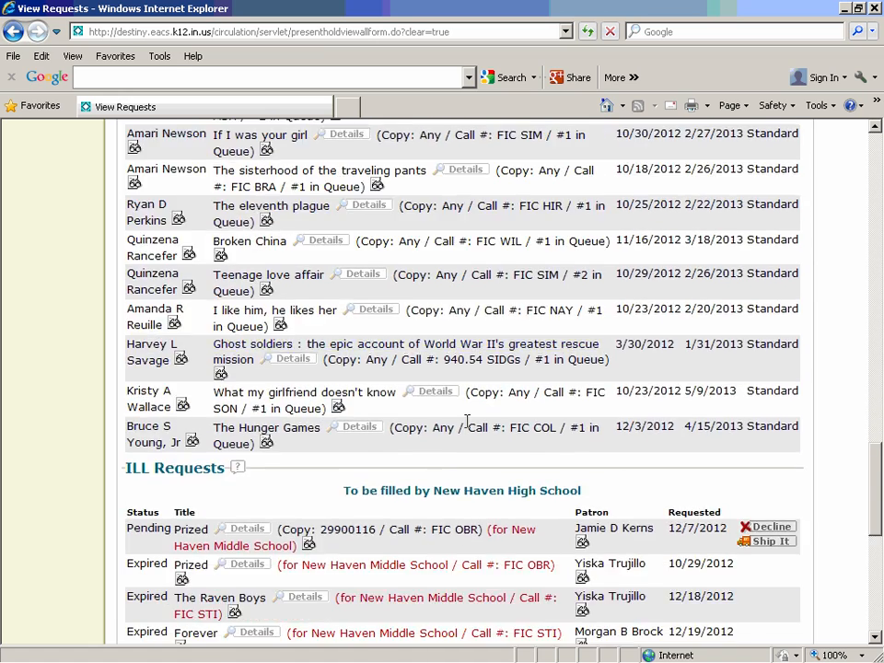
Examine the ILL requests to be filled by New Haven High School and those to be filled by other sites.
scroll(467, 421, "down", 6)
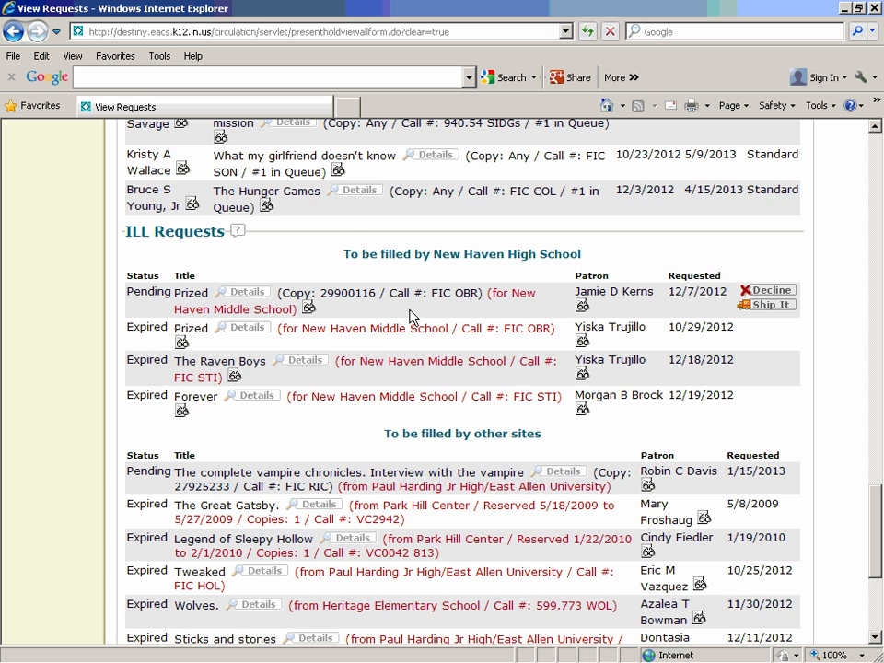
scroll(332, 290, "down", 2)
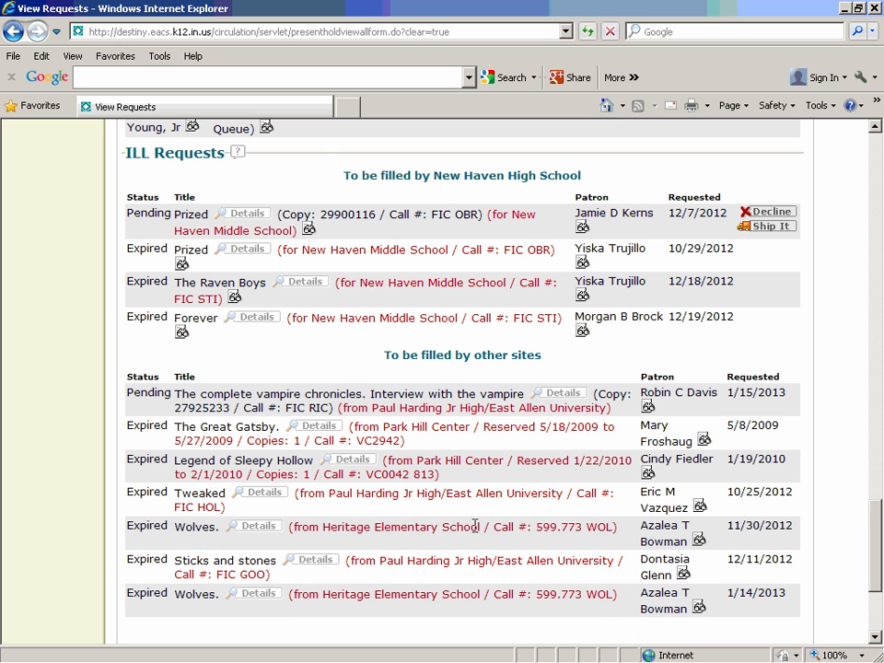
scroll(477, 515, "up", 10)
scroll(475, 475, "up", 15)
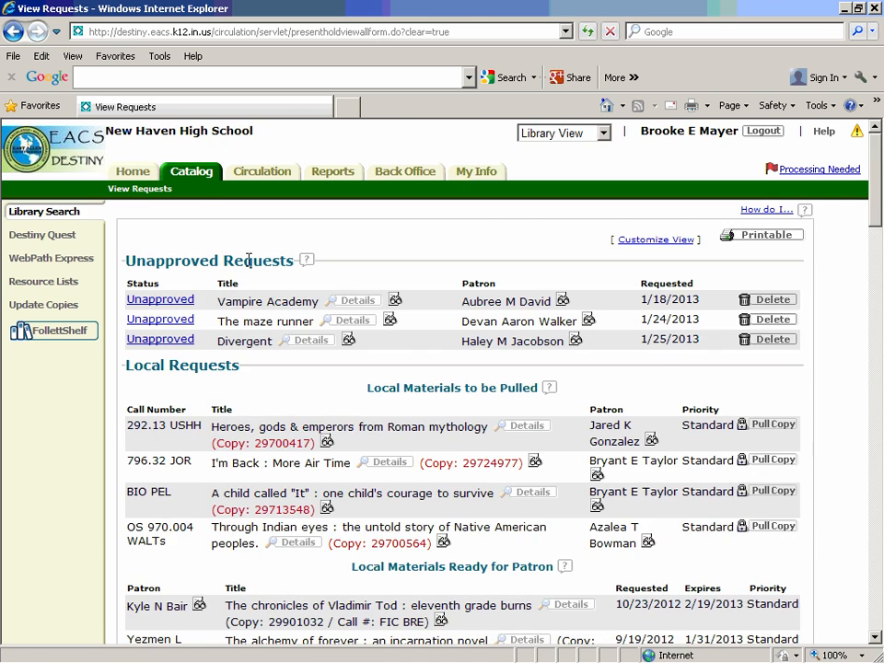
Open the full request list by way of circulation's Holds/ILL page and skim its ready and expired local materials.
left_click(191, 175)
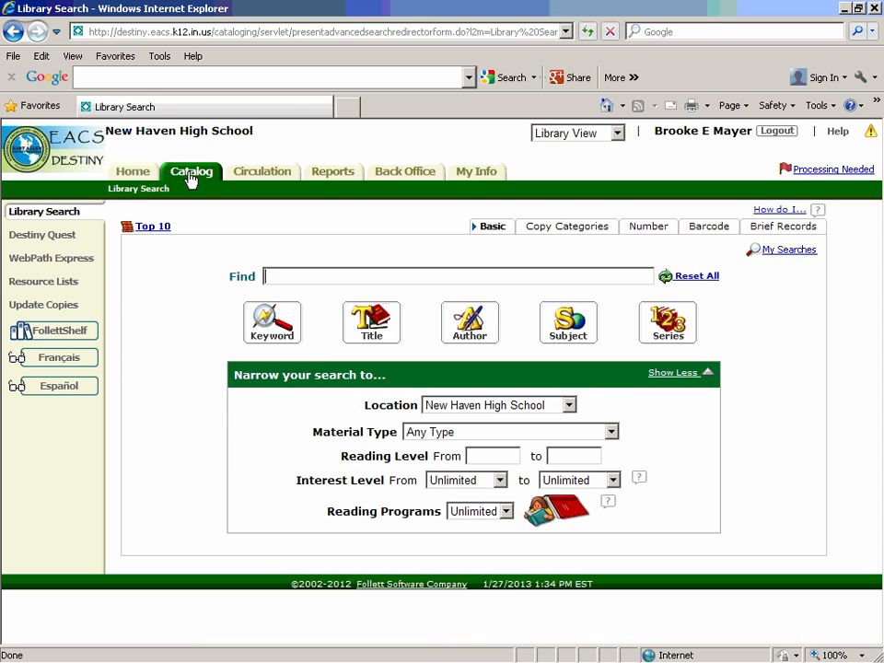
left_click(255, 177)
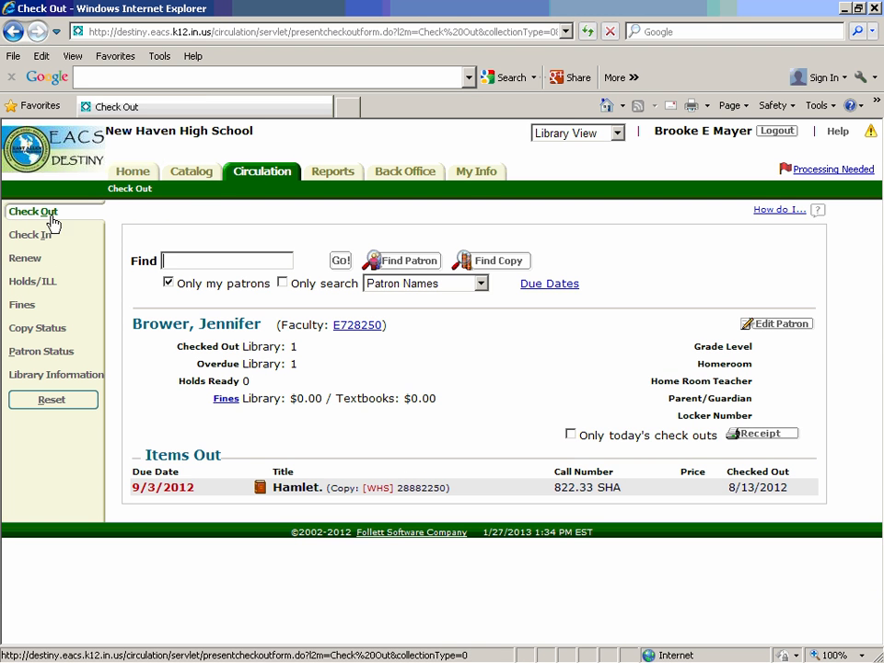
left_click(34, 289)
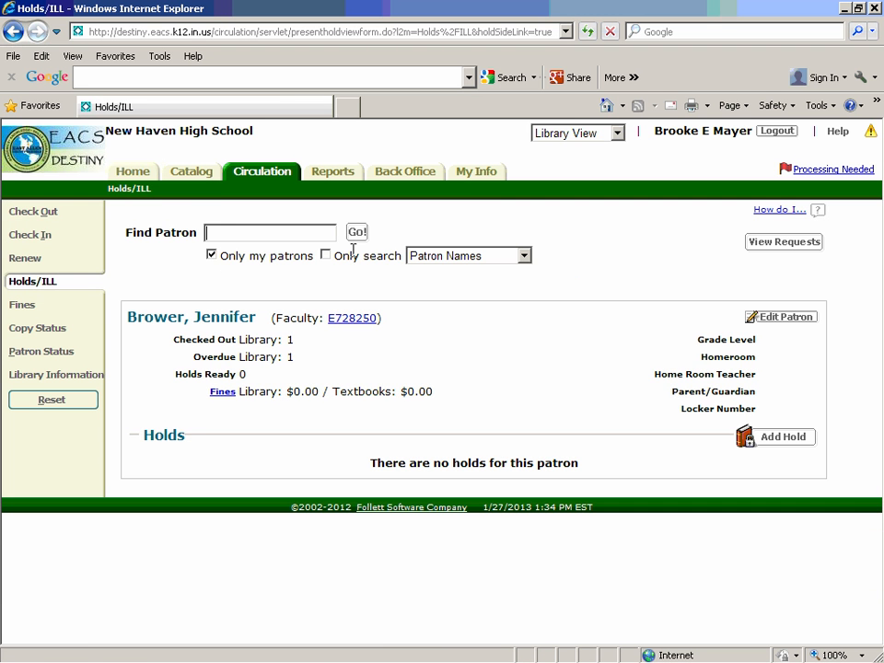
left_click(785, 243)
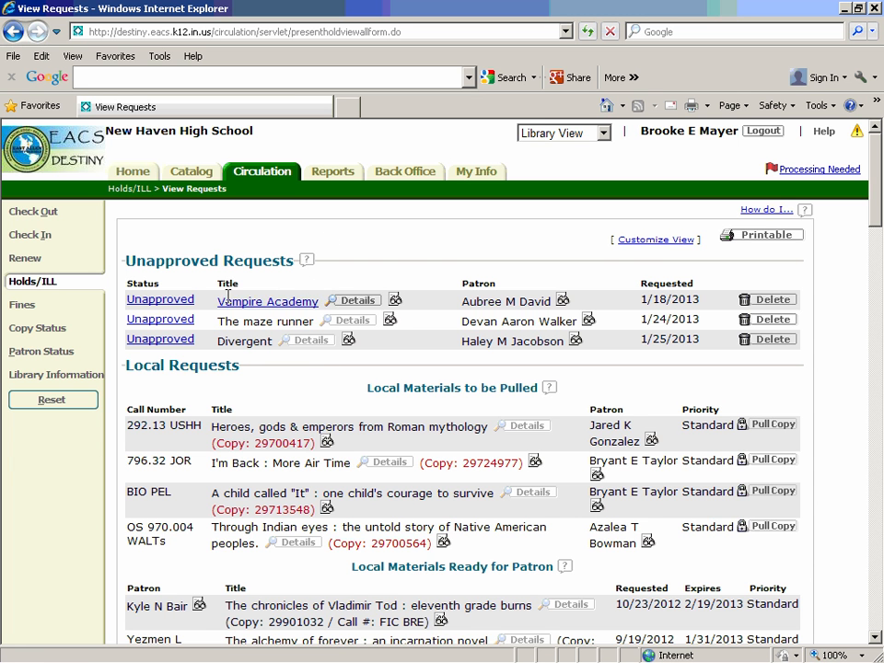
scroll(331, 364, "down", 3)
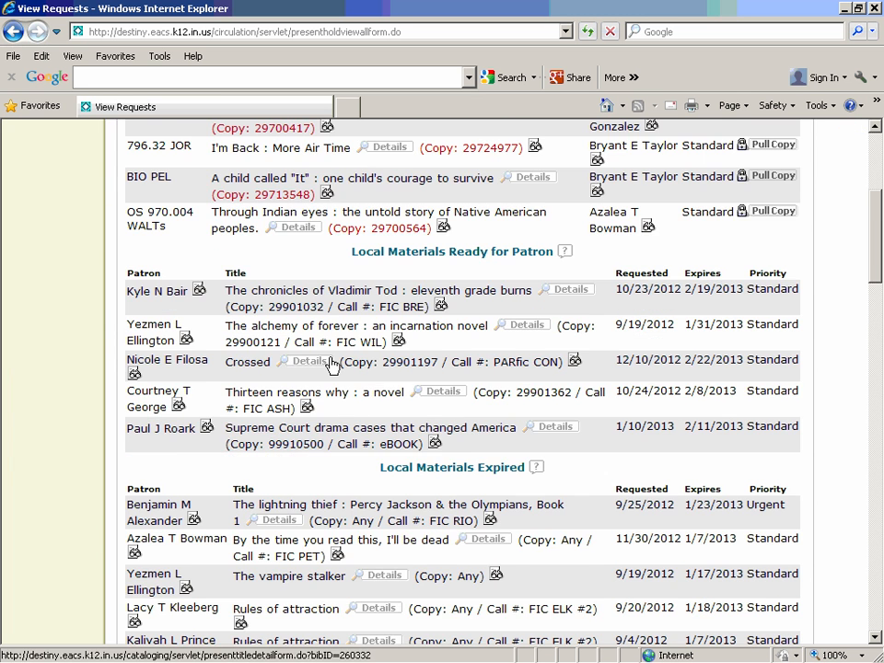
scroll(332, 364, "down", 2)
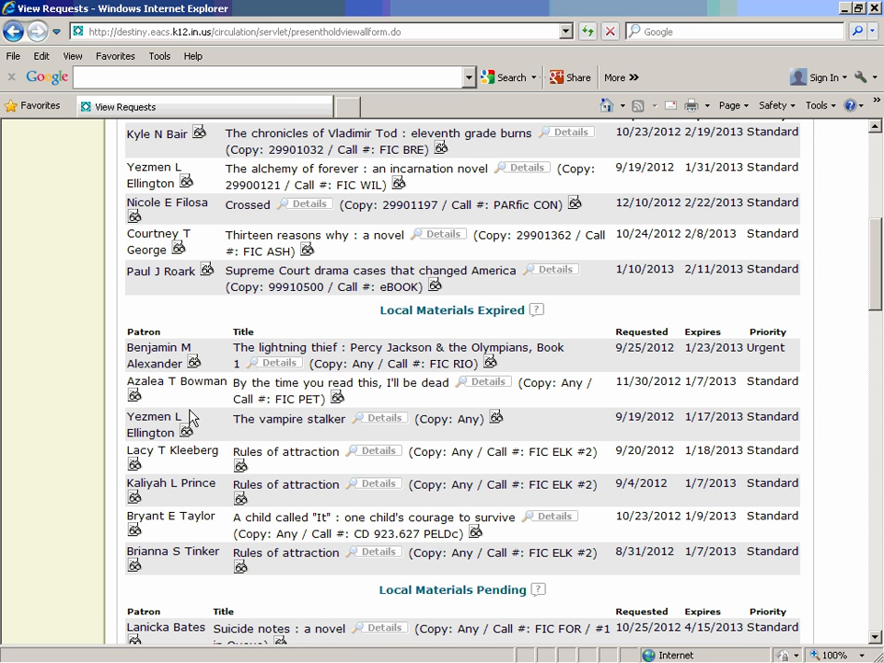
scroll(202, 396, "up", 5)
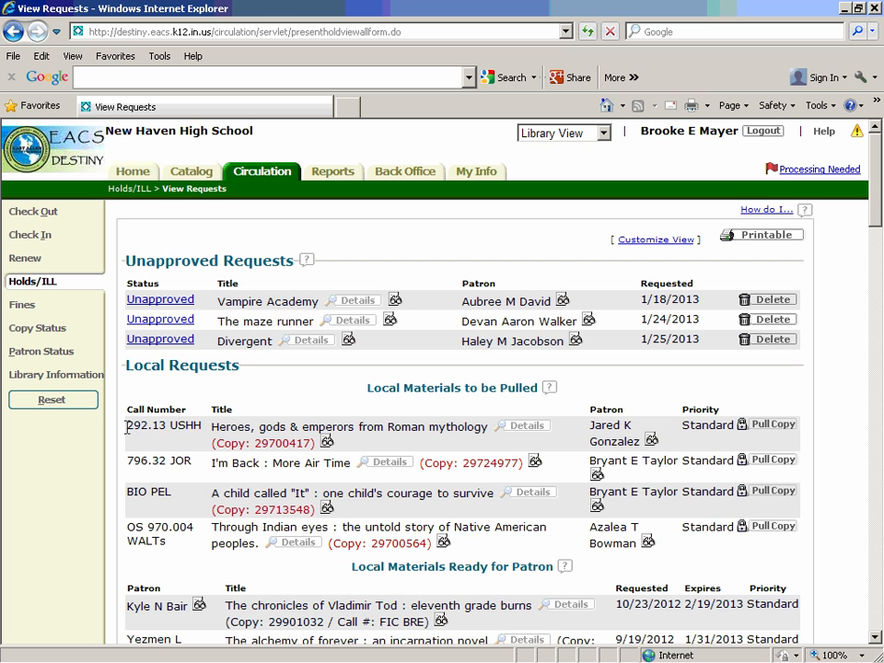
Highlight call number 292.13 USHH, view the title details of "Heroes, gods & emperors from Roman mythology", and return to the request list.
left_click_drag(127, 426, 203, 427)
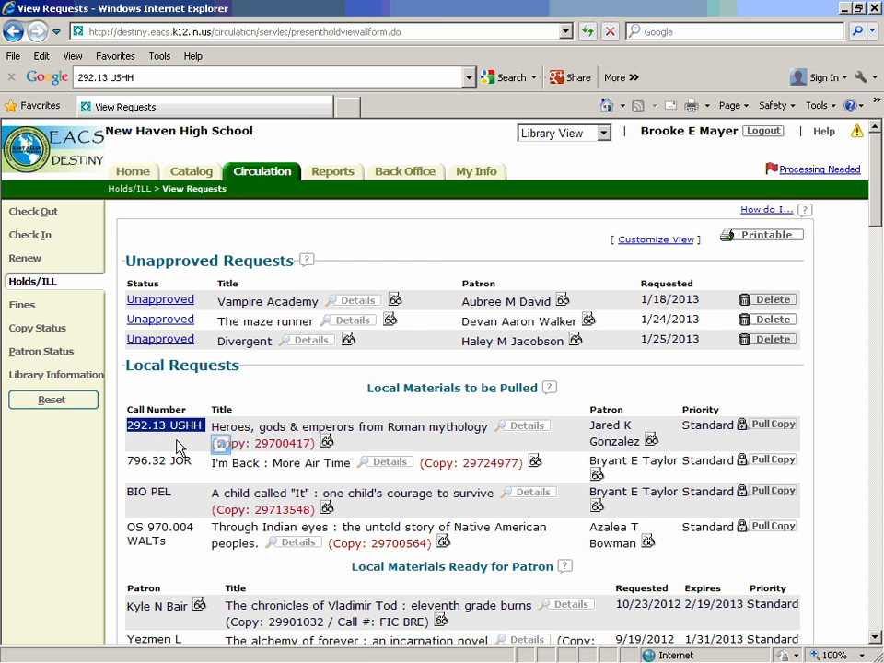
left_click(234, 429)
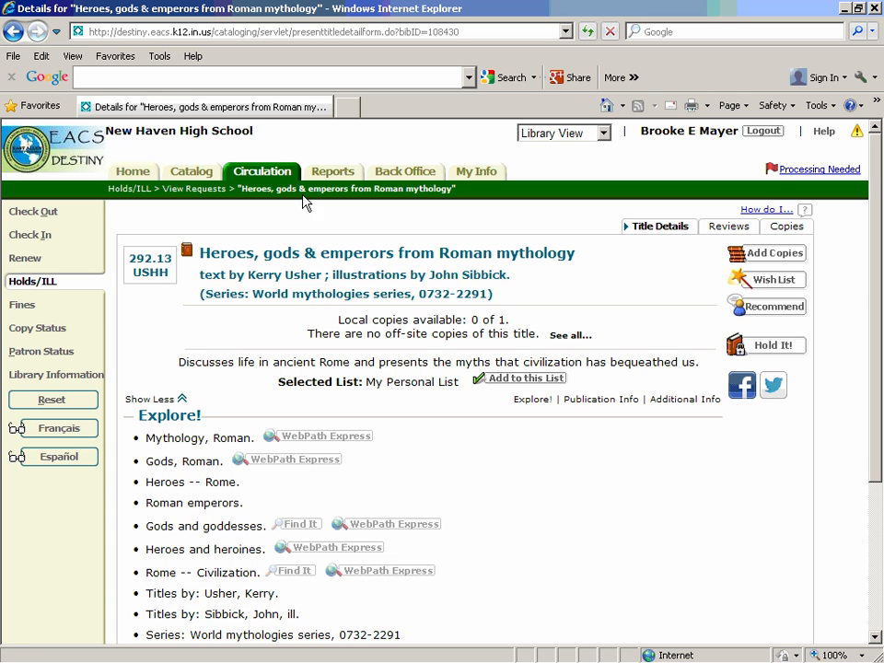
left_click(193, 190)
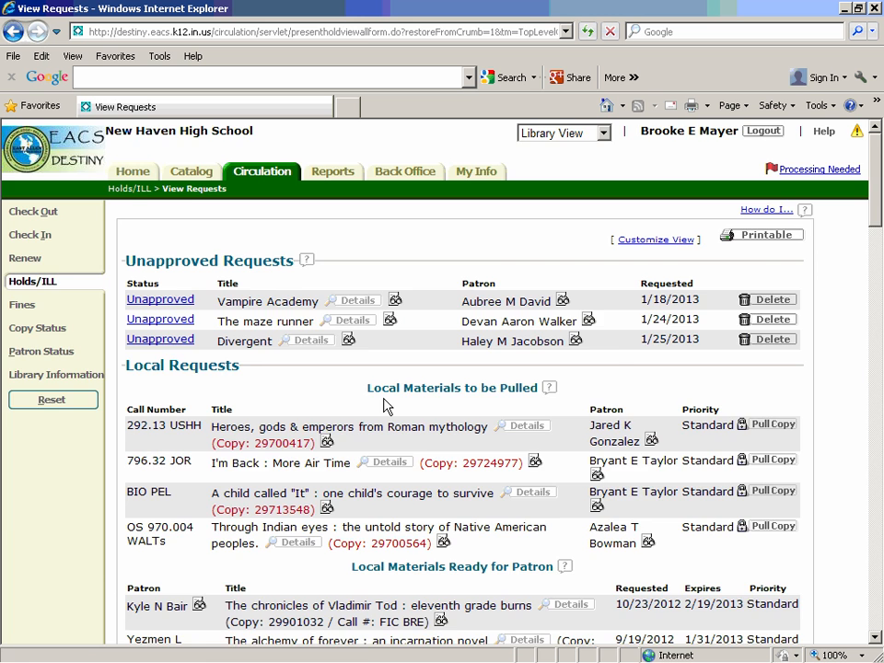
Review the local materials to be pulled and highlight the OS prefix in the call number of "Through Indian eyes".
scroll(387, 276, "down", 3)
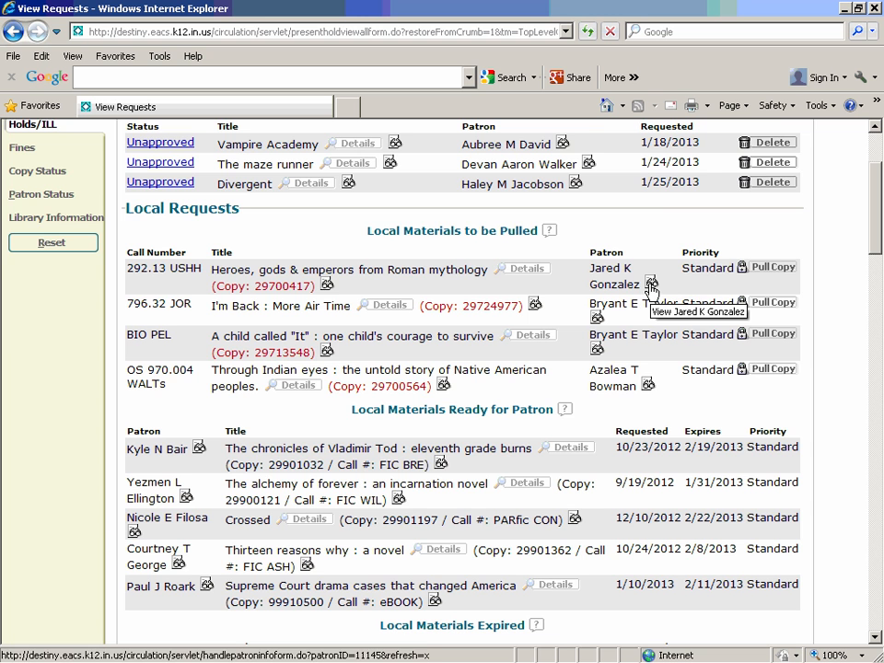
scroll(608, 234, "up", 3)
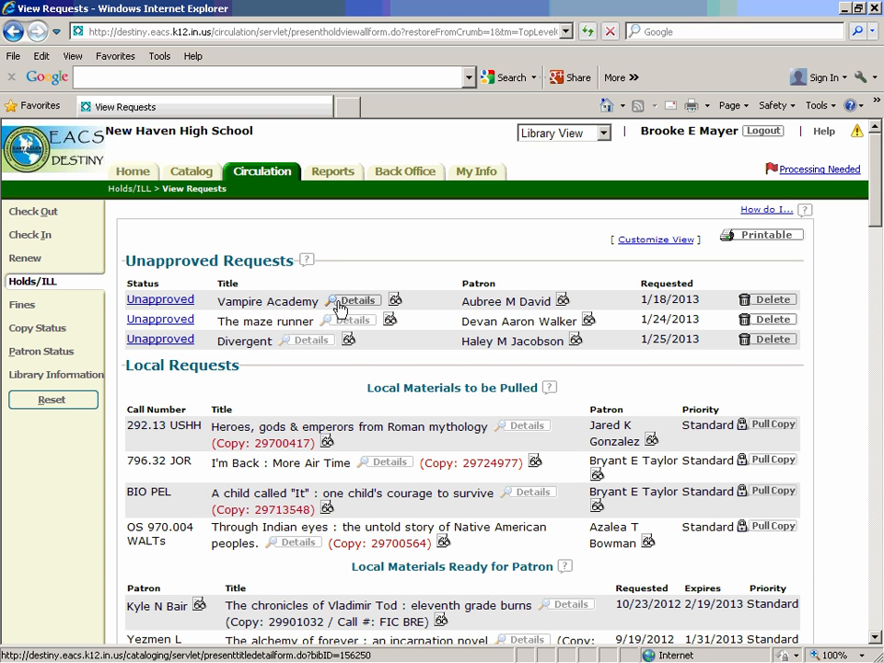
scroll(339, 310, "down", 2)
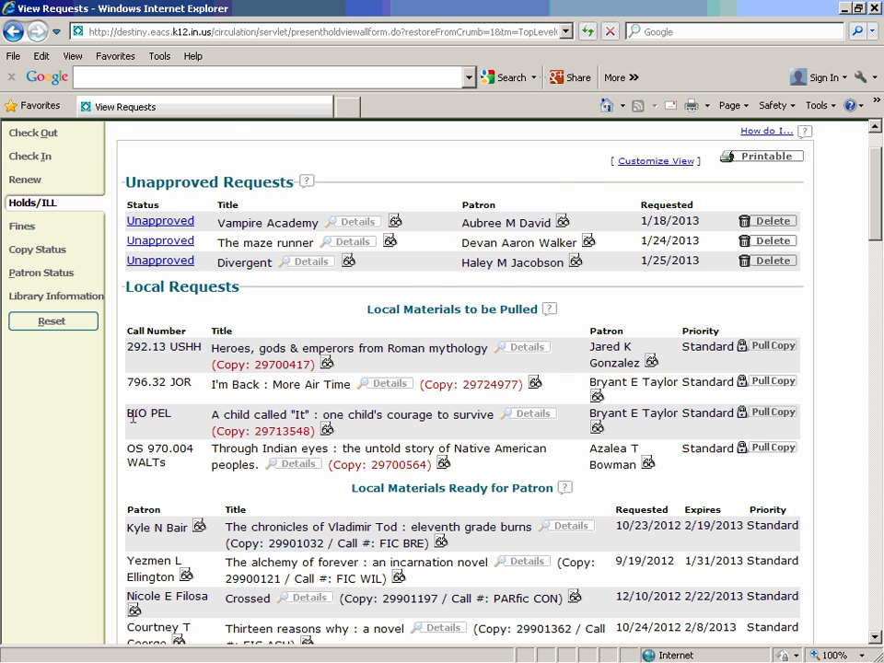
scroll(131, 411, "down", 2)
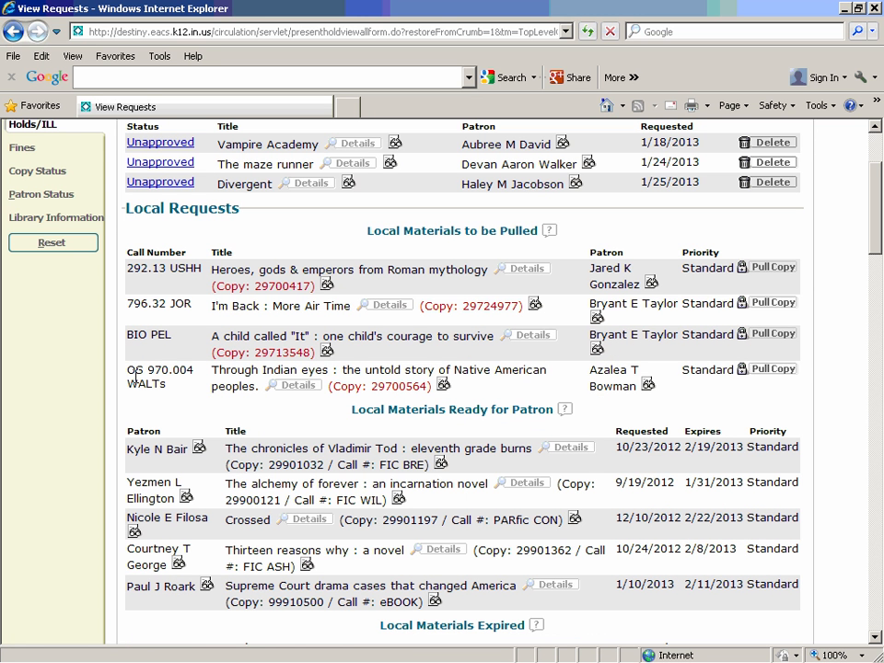
double_click(142, 369)
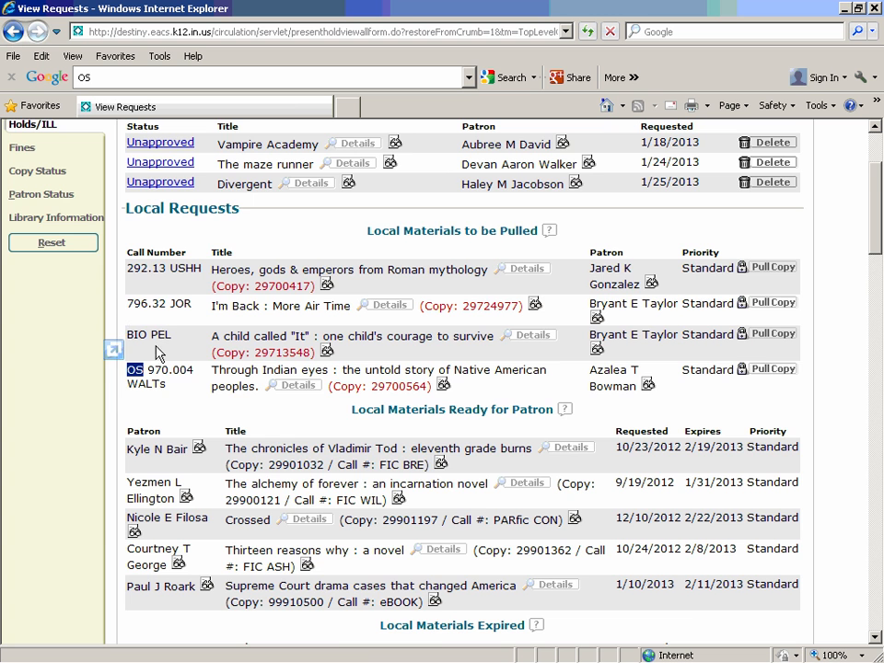
Review the local materials ready for patrons and highlight the copy number of "The chronicles of Vladimir Tod : eleventh grade burns".
scroll(170, 243, "down", 3)
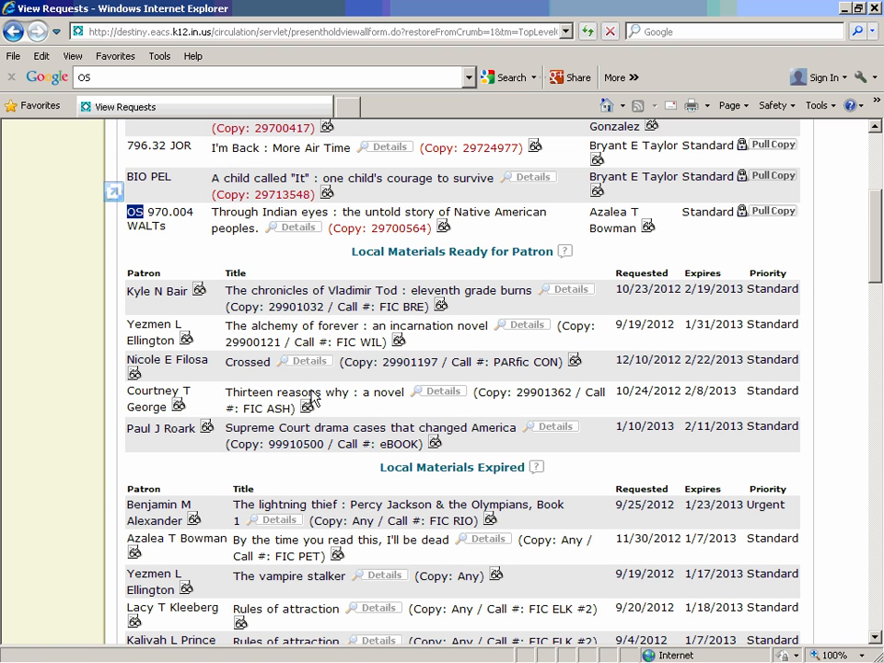
scroll(355, 392, "up", 2)
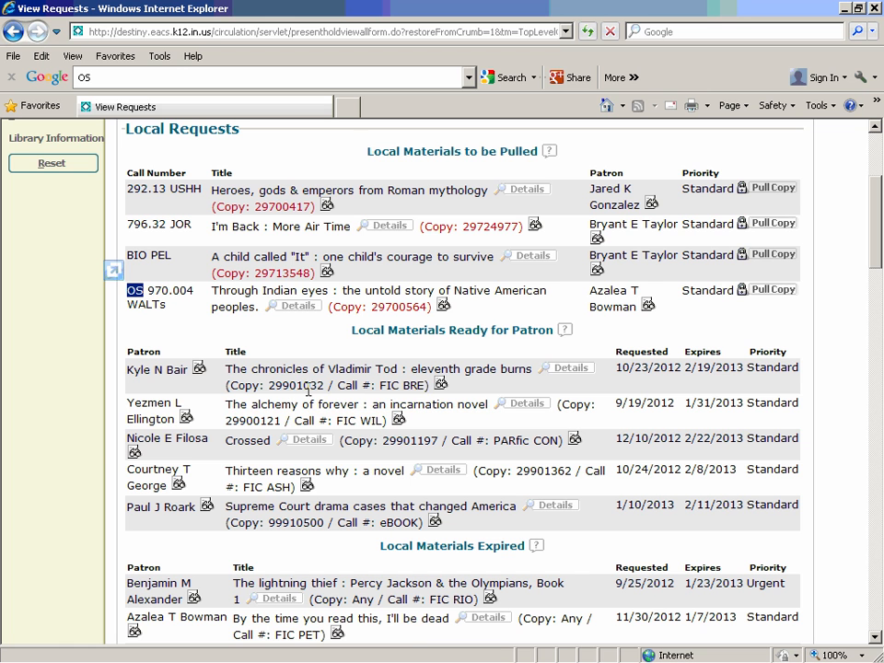
left_click_drag(326, 387, 273, 393)
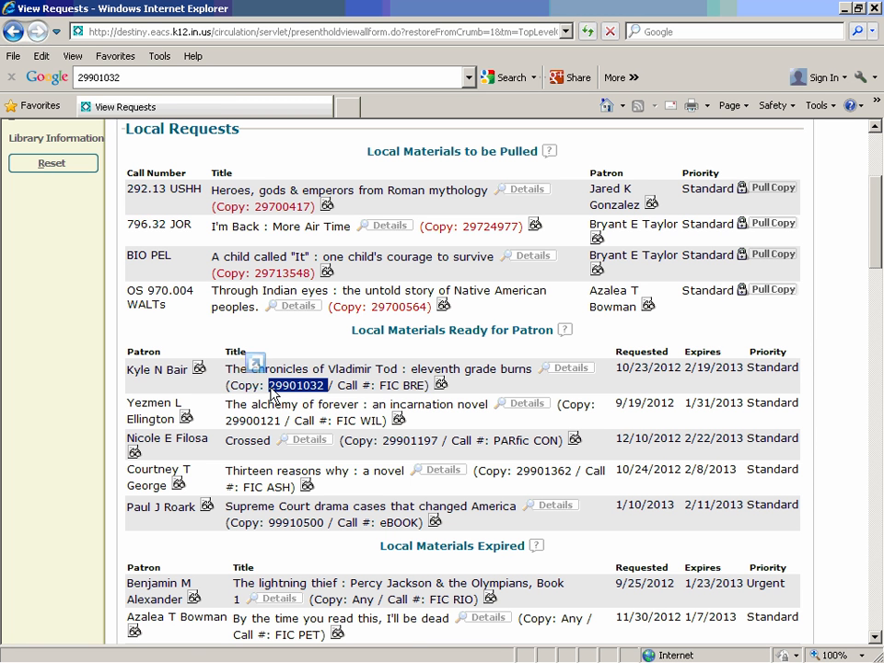
Highlight "Materials Expired" in the expired section's heading and look through the queued titles in the local materials pending section.
scroll(273, 394, "down", 5)
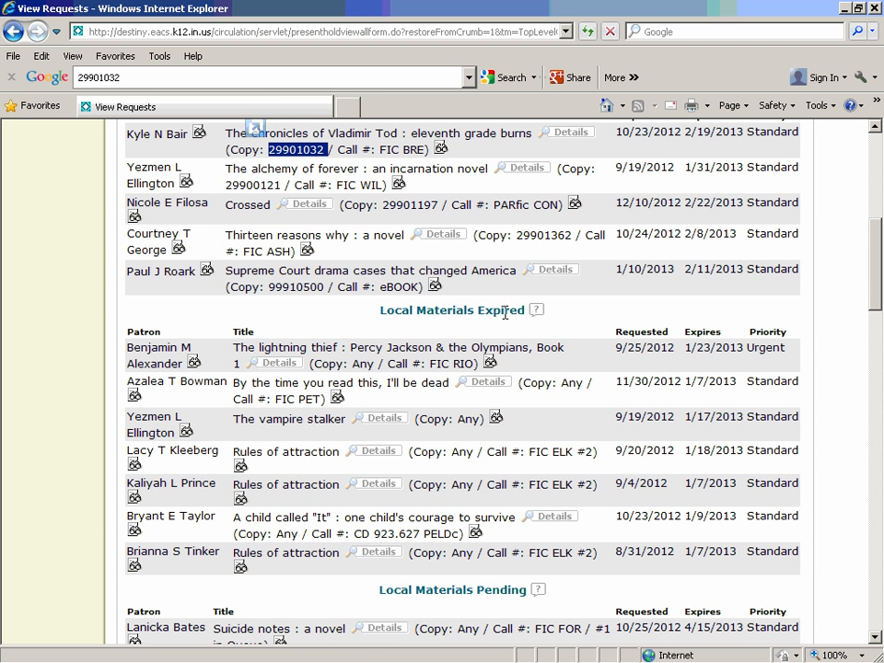
left_click_drag(416, 312, 526, 312)
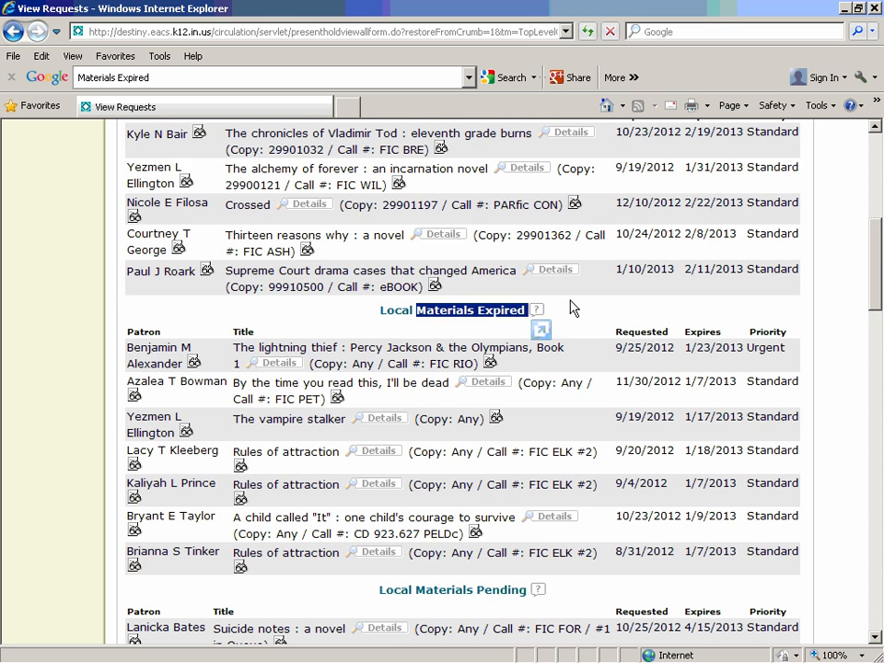
scroll(571, 307, "down", 8)
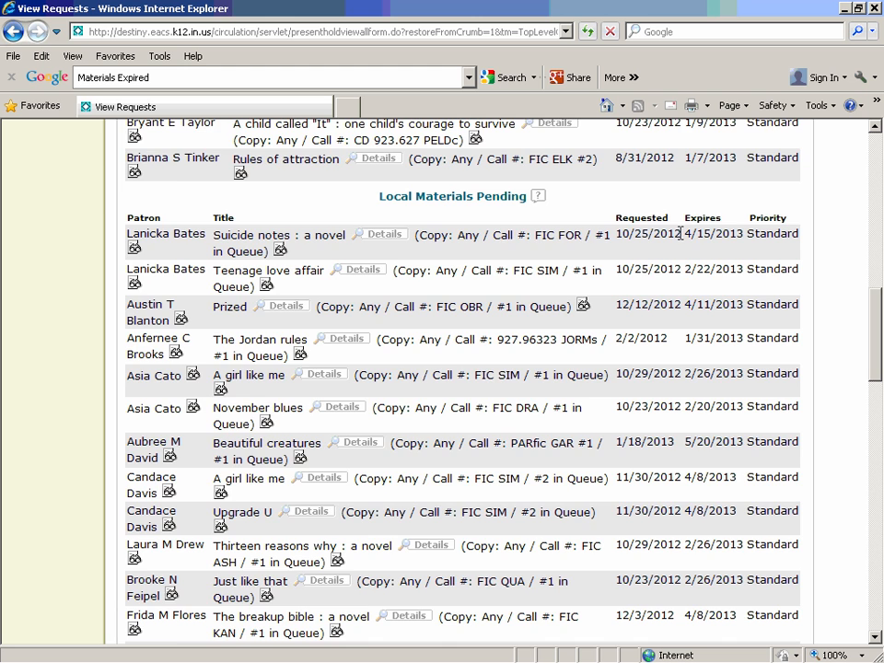
scroll(682, 236, "down", 2)
scroll(681, 242, "down", 2)
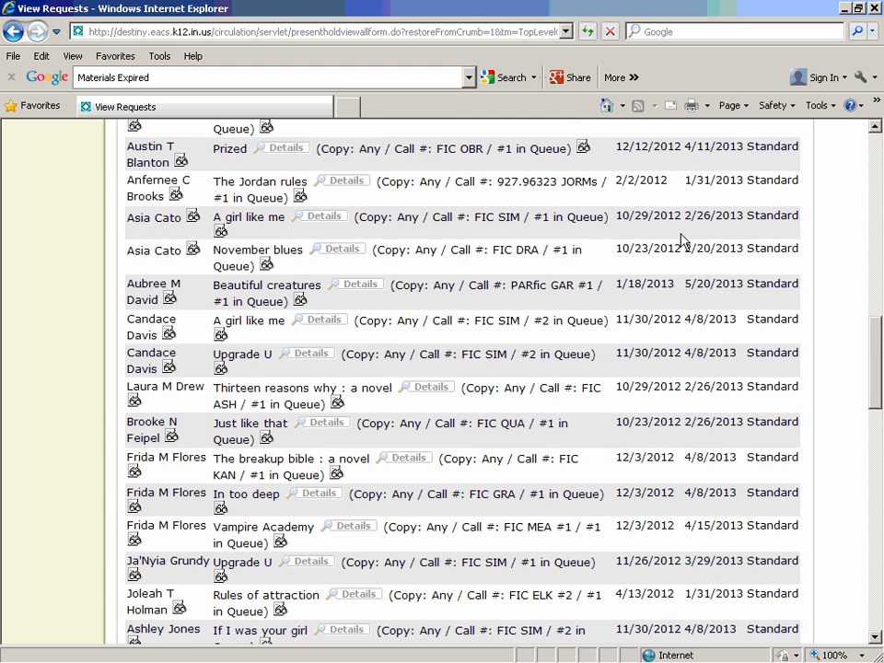
scroll(681, 239, "down", 4)
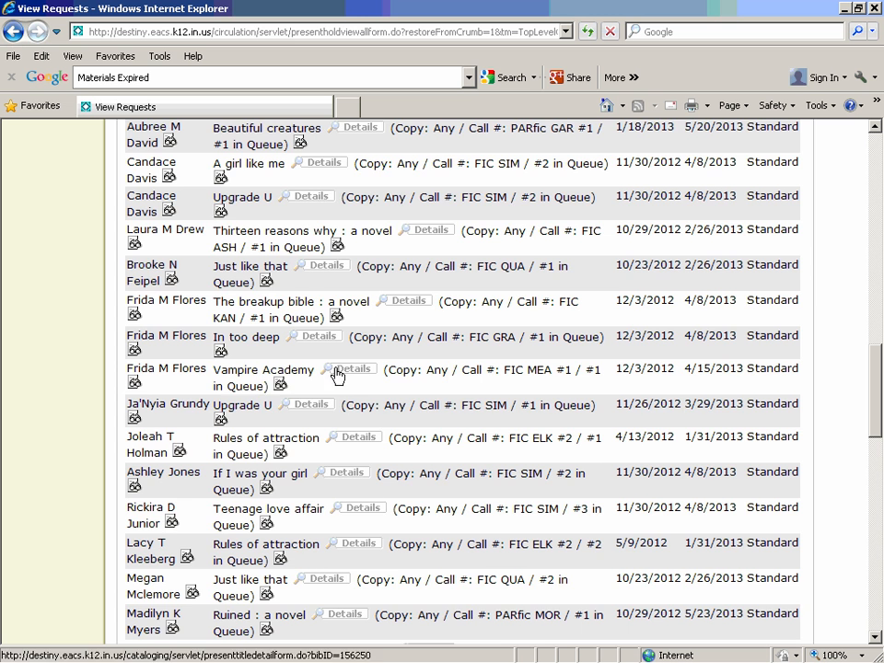
scroll(337, 368, "up", 1)
scroll(337, 370, "up", 1)
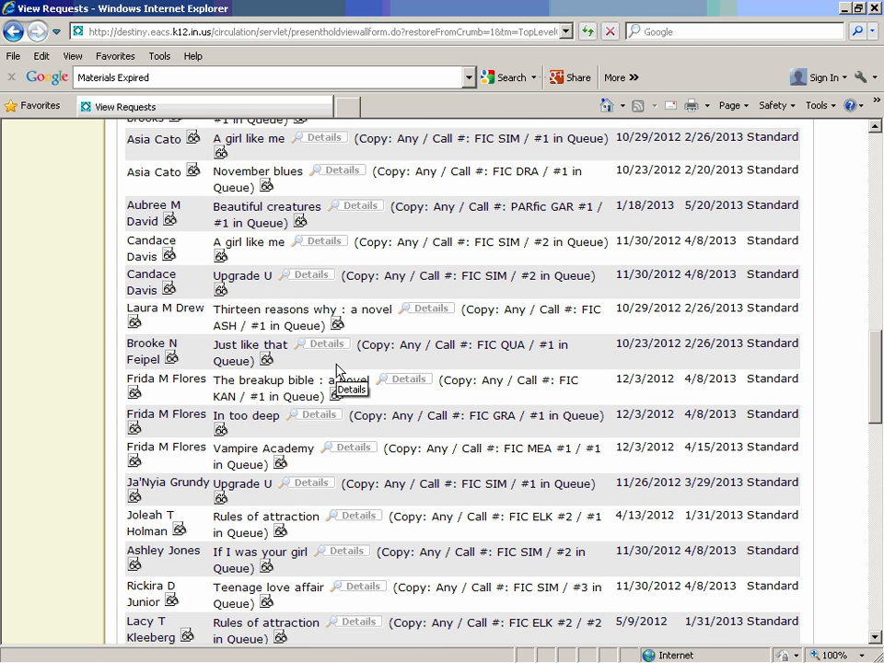
Examine the copies of "Thirteen reasons why : a novel" and view the hold queue of the on-hold copy.
left_click(261, 312)
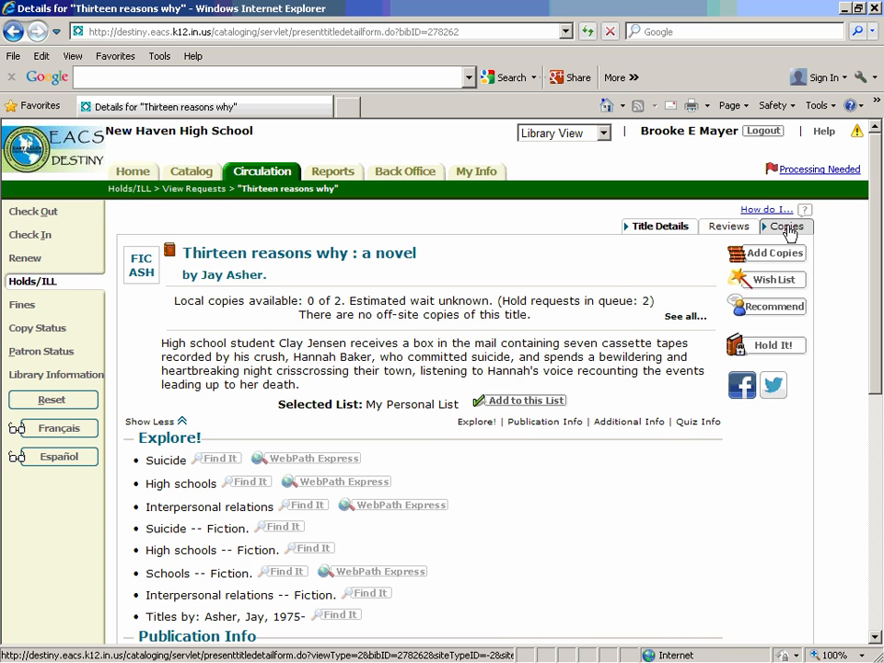
left_click(788, 229)
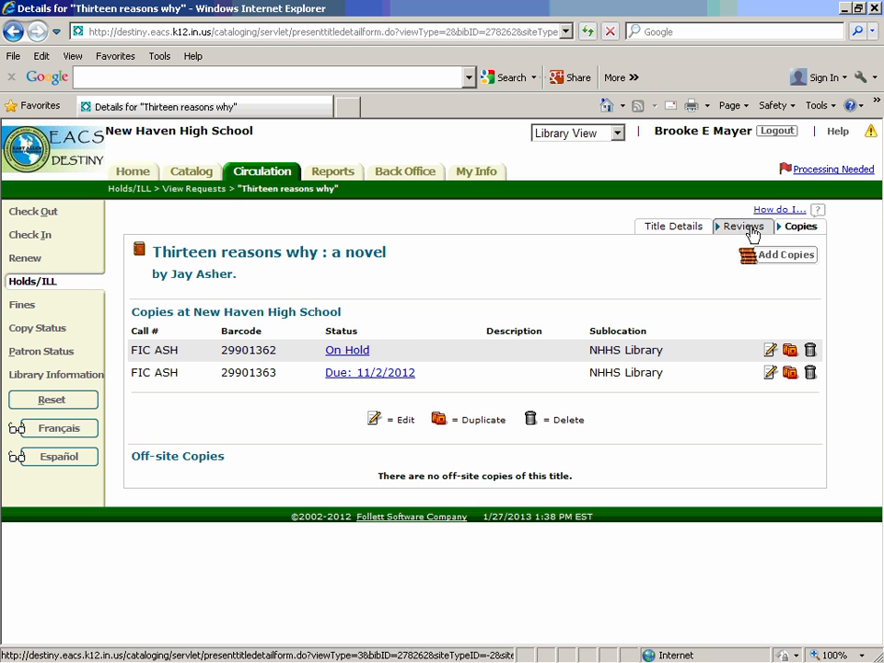
left_click(359, 354)
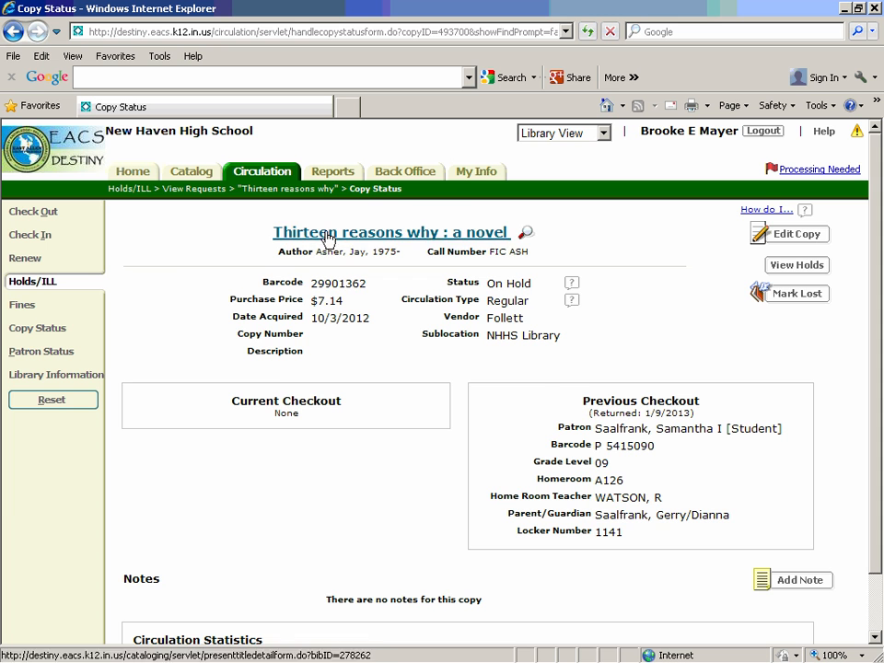
left_click(792, 273)
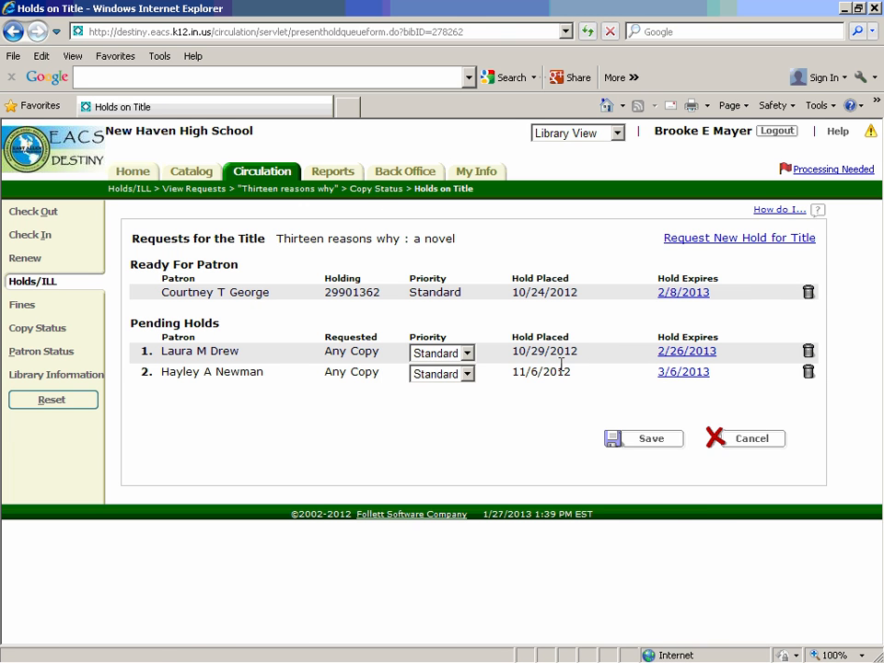
Leave the title's hold queue without saving and return to the list of all requests.
left_click(732, 444)
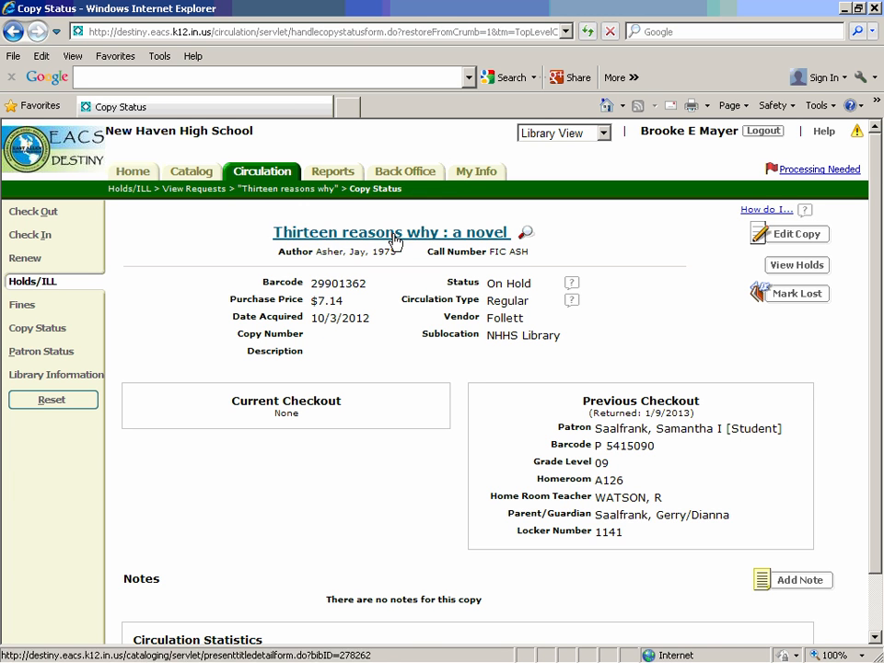
left_click(188, 189)
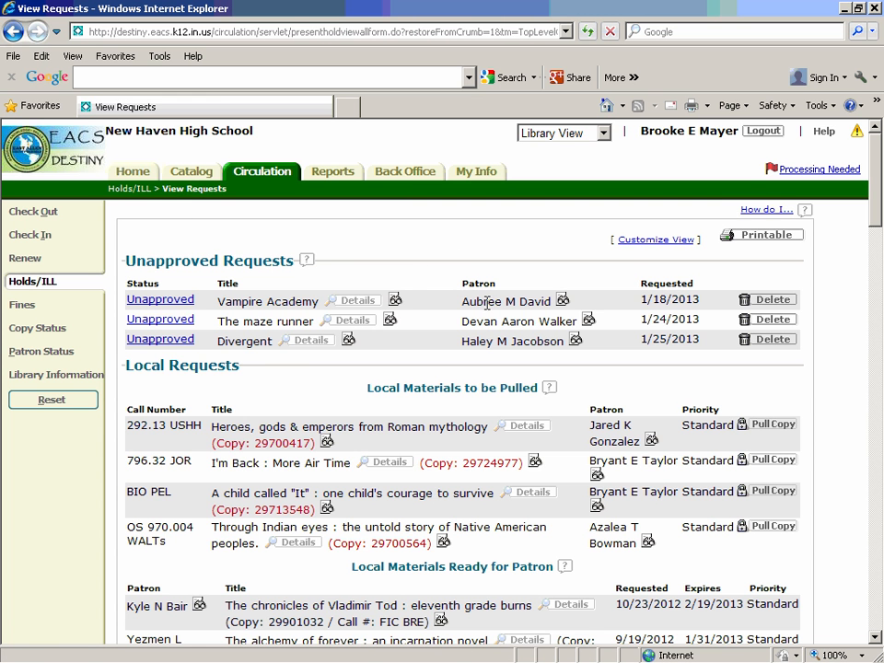
scroll(491, 315, "down", 5)
scroll(491, 314, "up", 5)
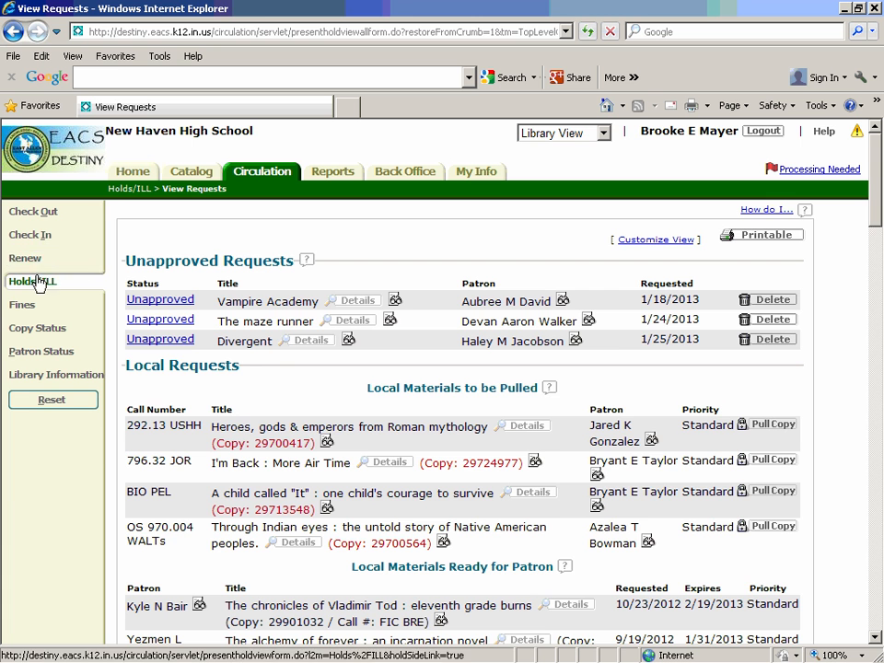
Search the New Haven High School catalog for "thirteen reasons why".
left_click(254, 180)
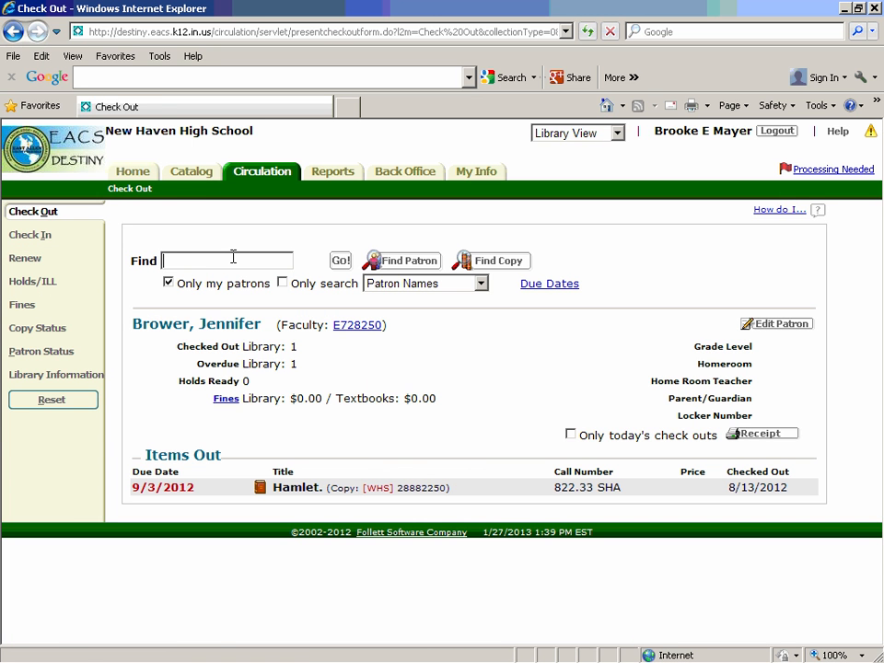
left_click(192, 172)
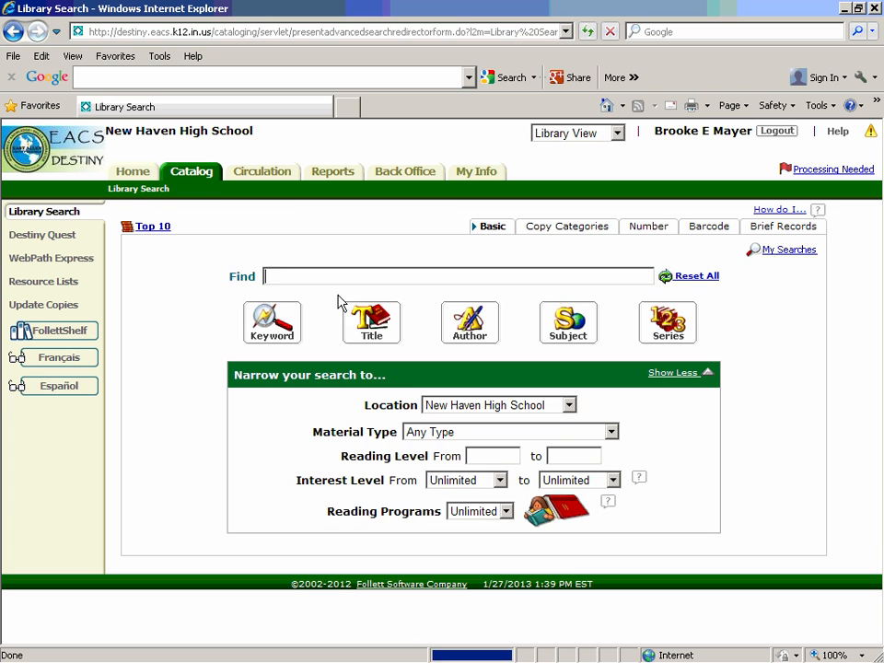
left_click(387, 280)
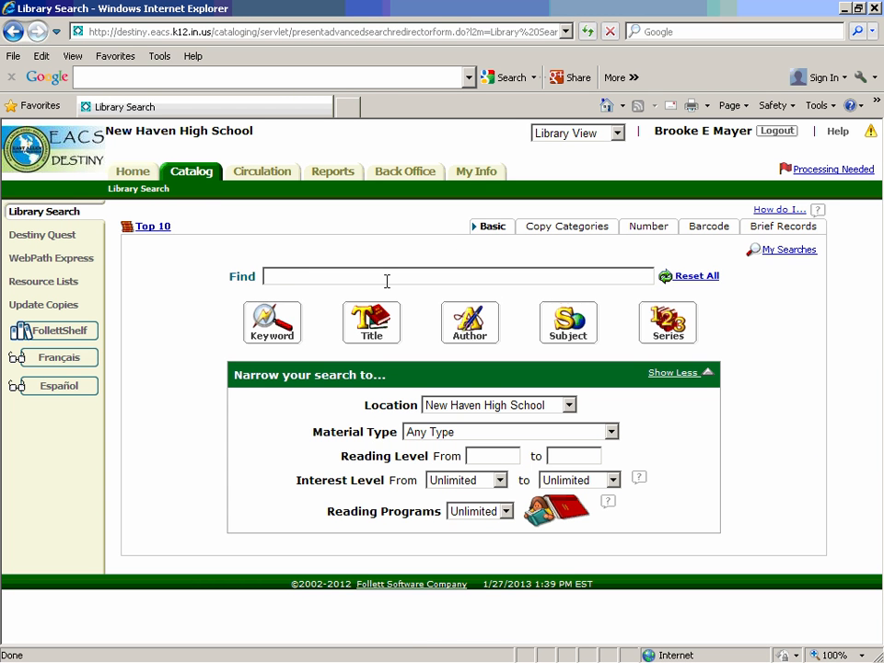
type("thirteen reasons why")
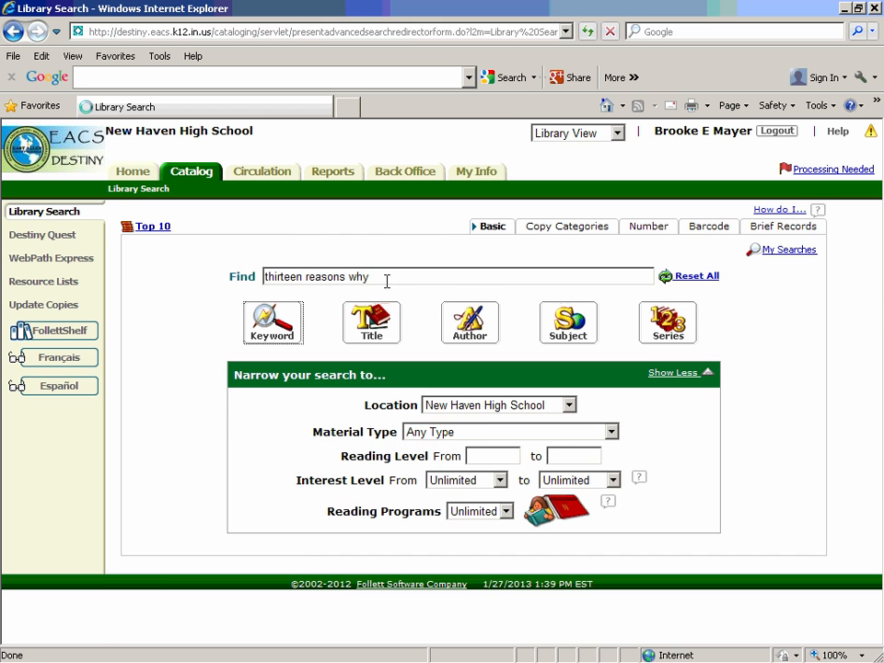
key("Return")
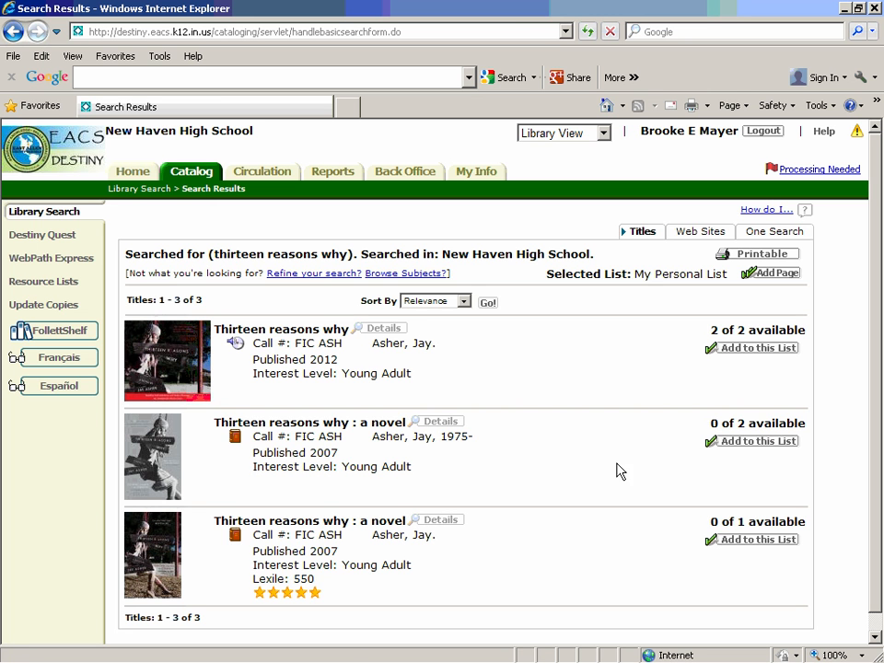
View the status of the on-hold copy of the "Asher, Jay, 1975-" print record and return to the search results.
left_click(293, 423)
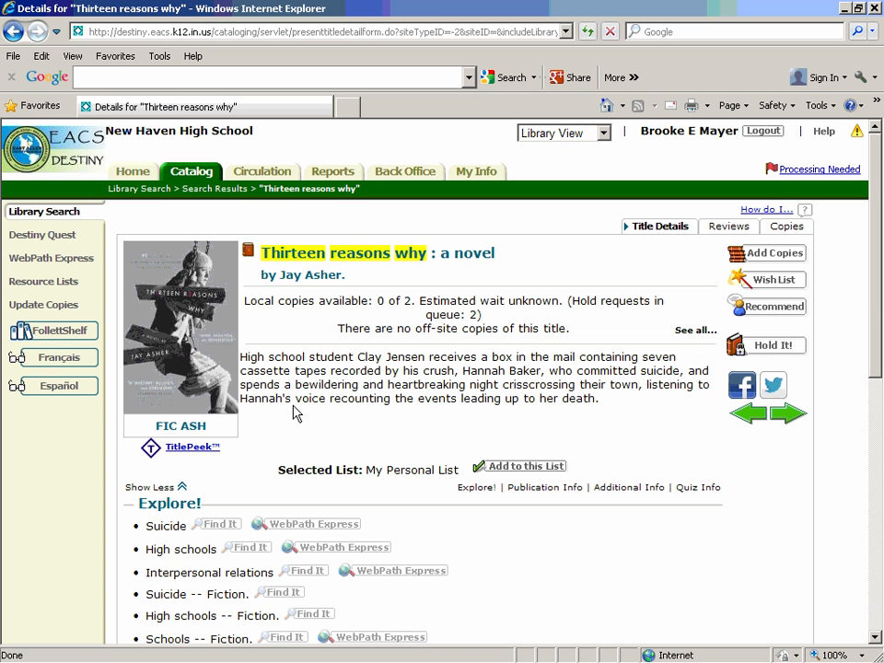
left_click(788, 229)
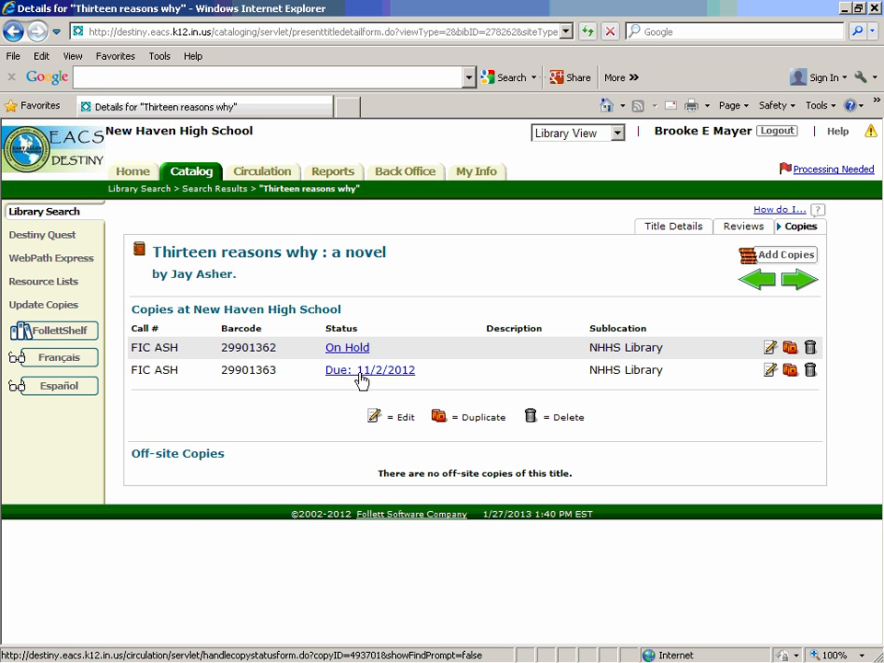
left_click(346, 354)
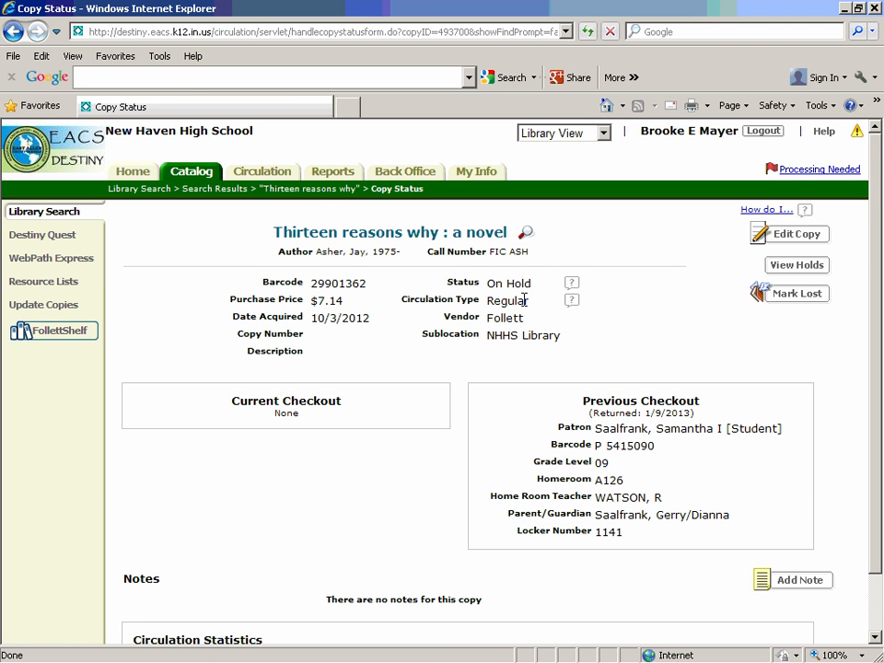
left_click(212, 189)
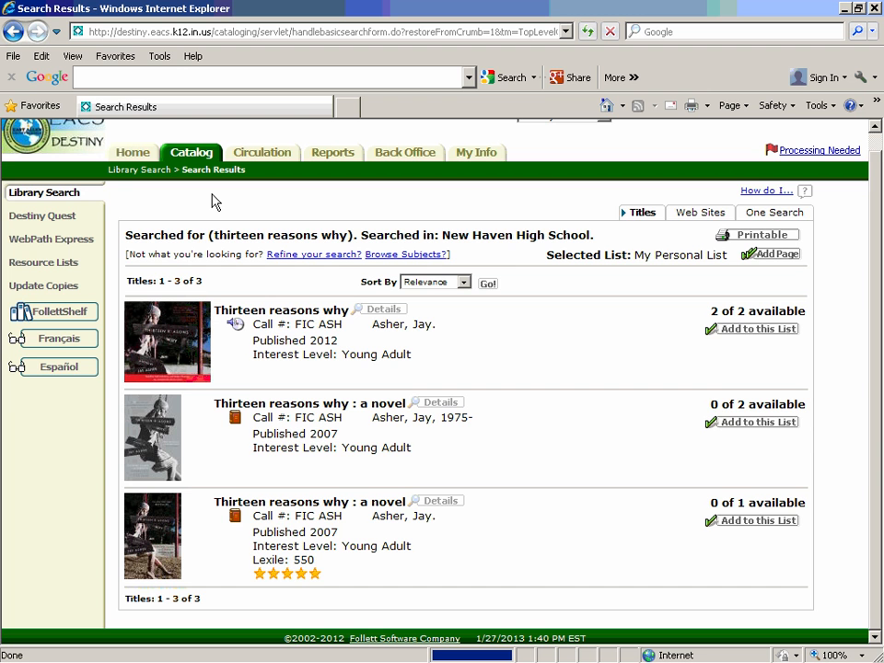
Examine the local and off-site copies of the last "Thirteen reasons why : a novel" result and view the lost copy's status.
left_click(296, 504)
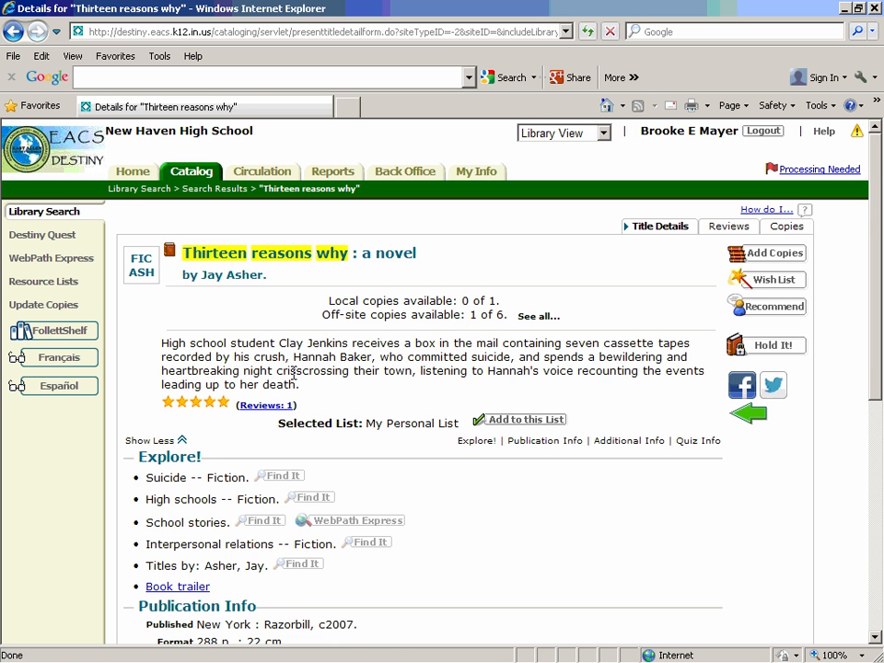
left_click(785, 226)
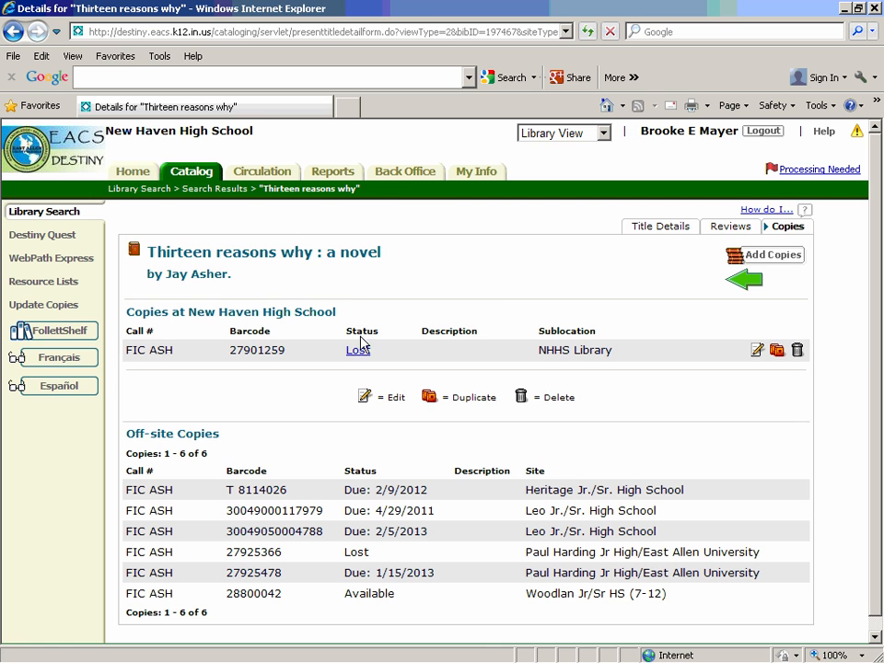
left_click(357, 353)
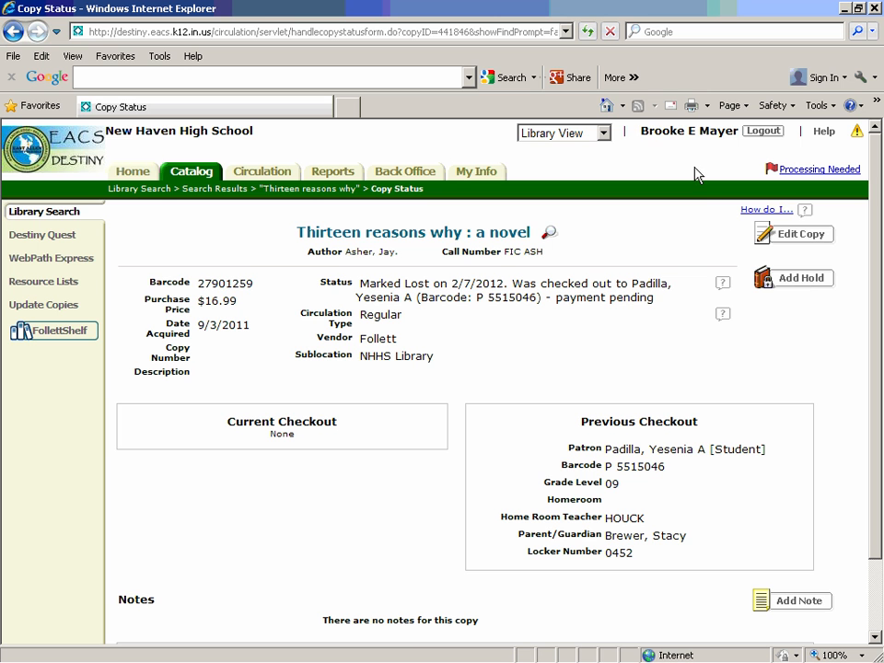
double_click(647, 132)
left_click(236, 237)
Find the faculty patron by last name in circulation holds and open the faculty record's holds.
left_click(249, 181)
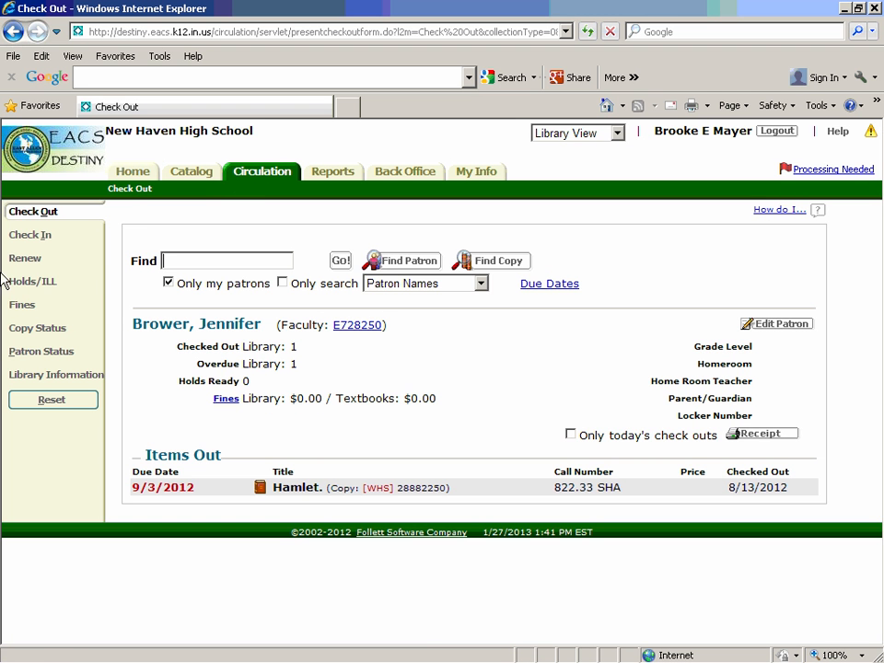
left_click(30, 285)
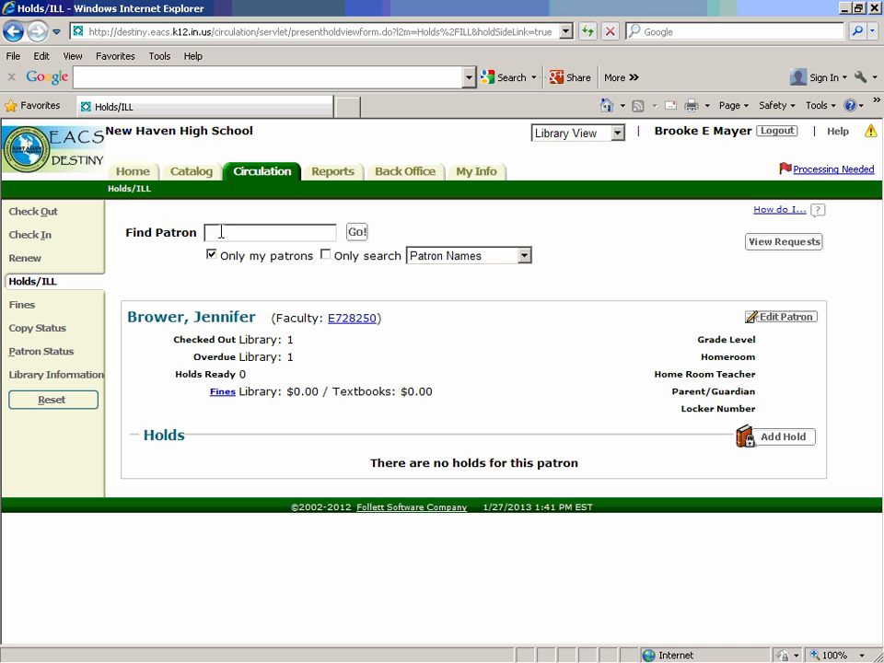
type("brower")
key("Return")
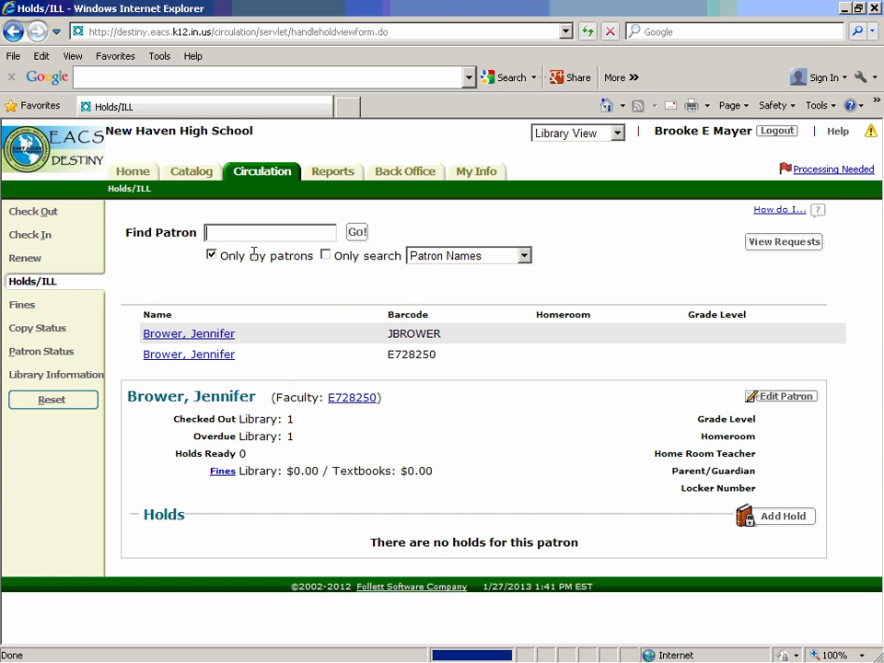
left_click(223, 357)
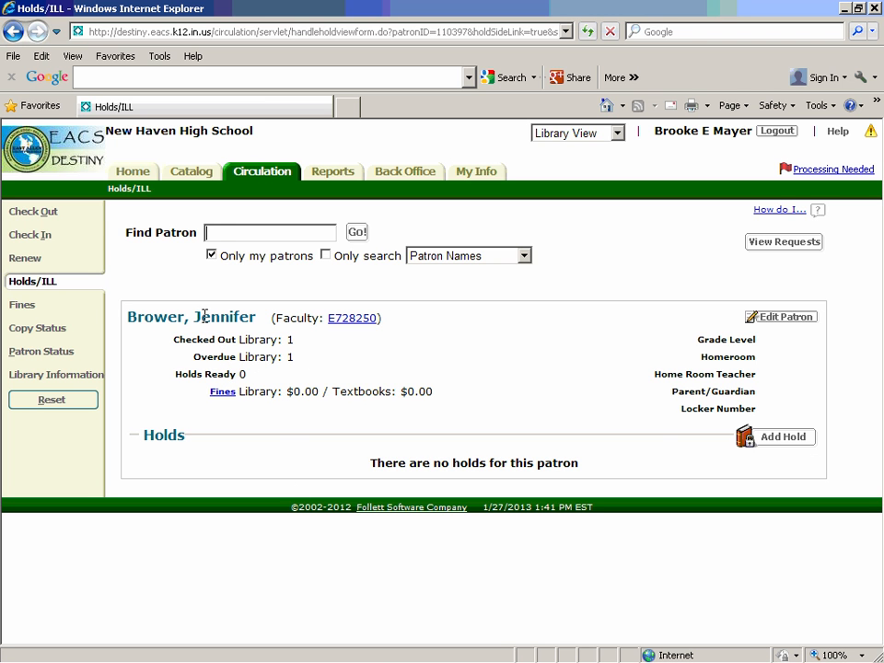
Start a new hold for the patron and search "thirteen reasons" in All Participating Libraries.
left_click(778, 439)
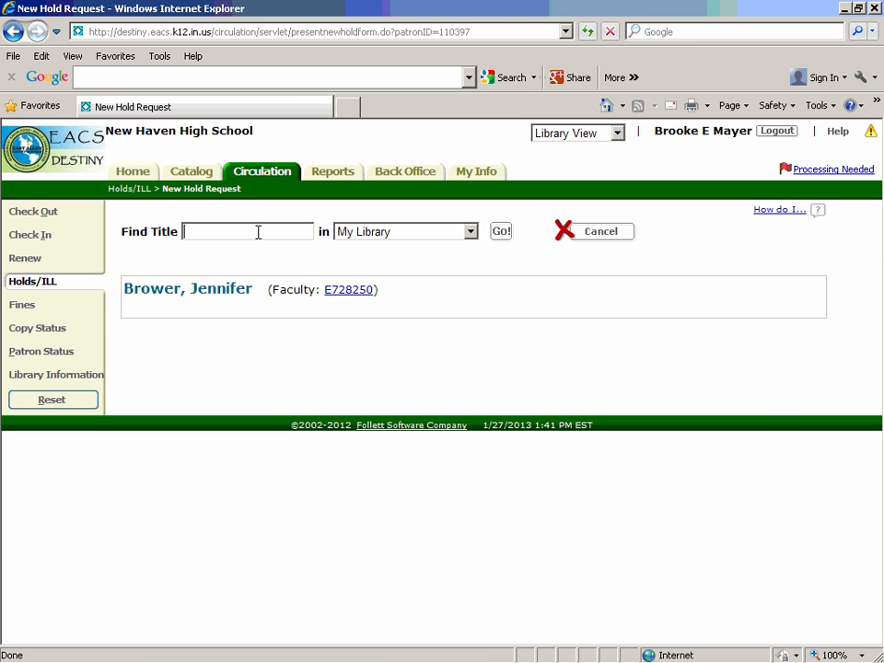
type("thirteen reasons")
left_click(471, 232)
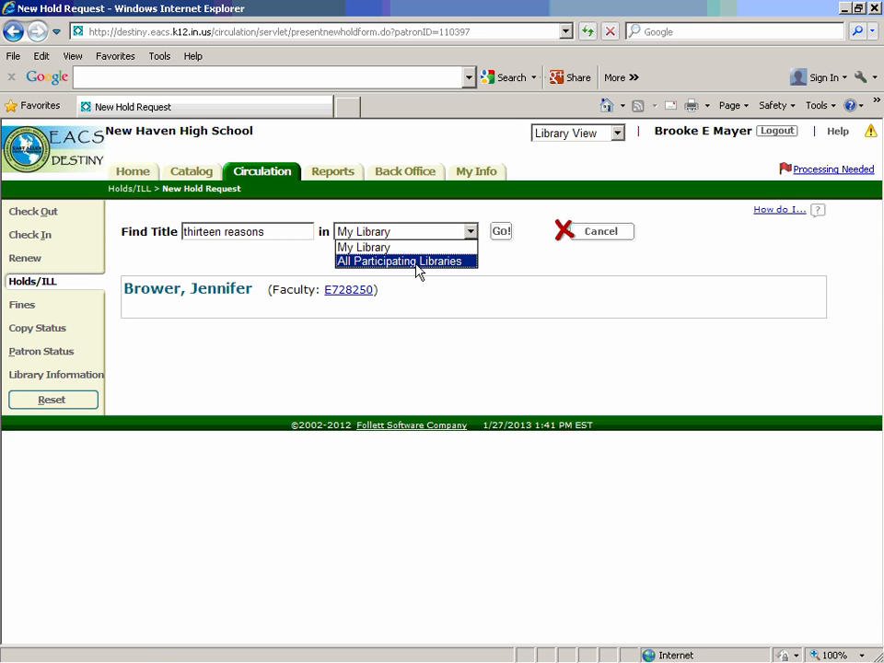
left_click(417, 261)
left_click(501, 234)
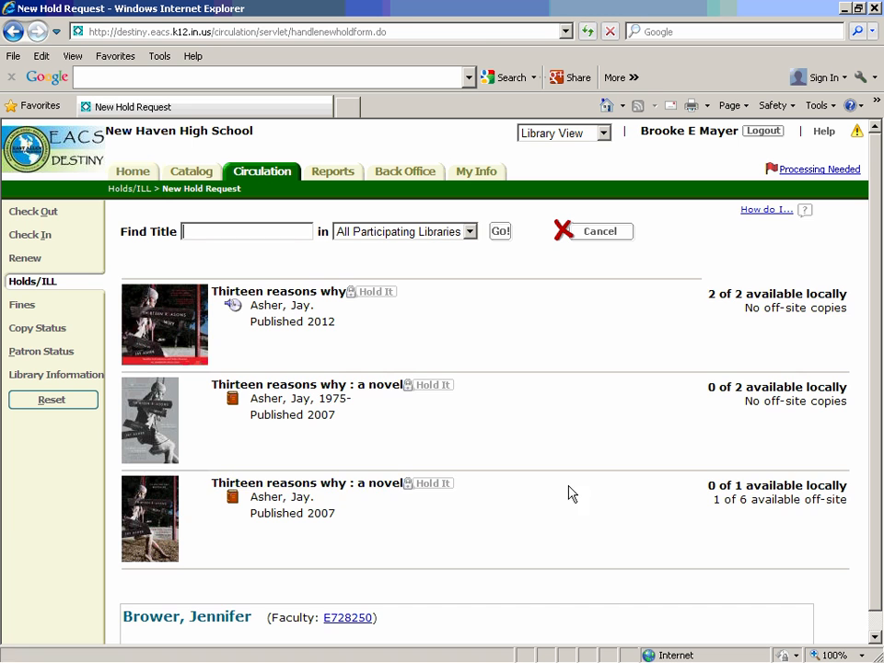
Request any copy of the edition available off-site as soon as possible and save the interlibrary loan at Woodlan Jr/Sr HS (7-12).
left_click(740, 502)
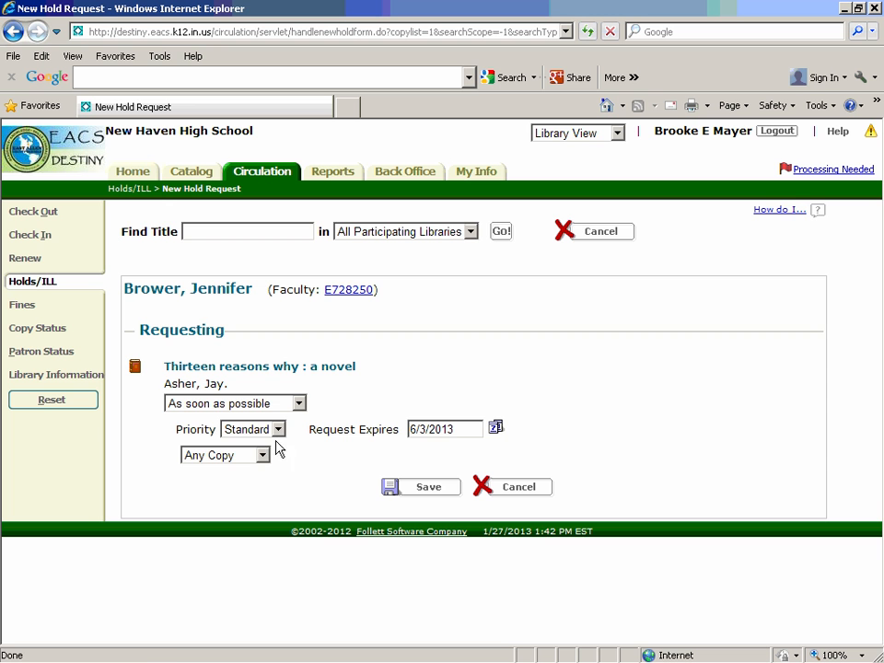
left_click(429, 495)
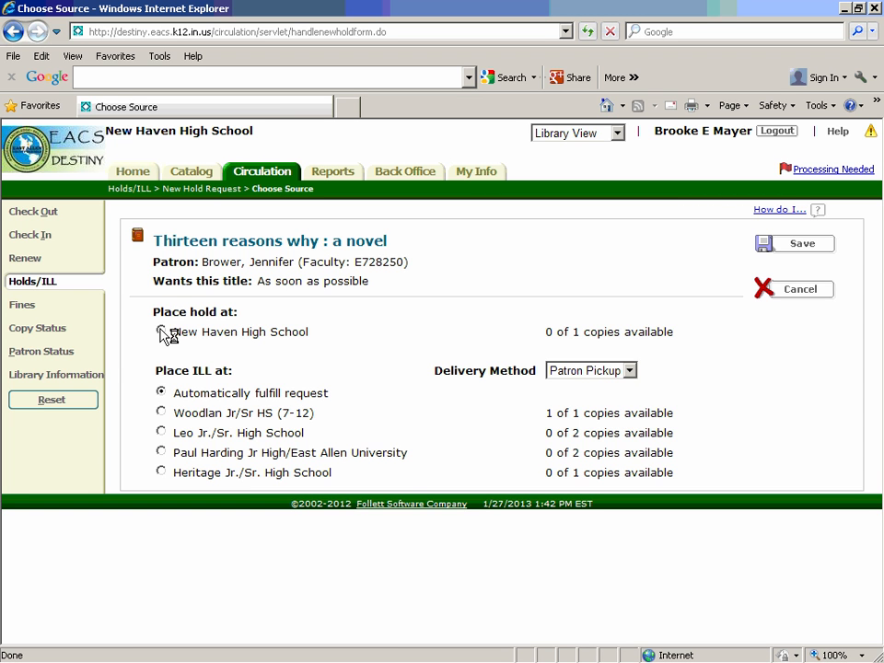
left_click(162, 412)
left_click(804, 246)
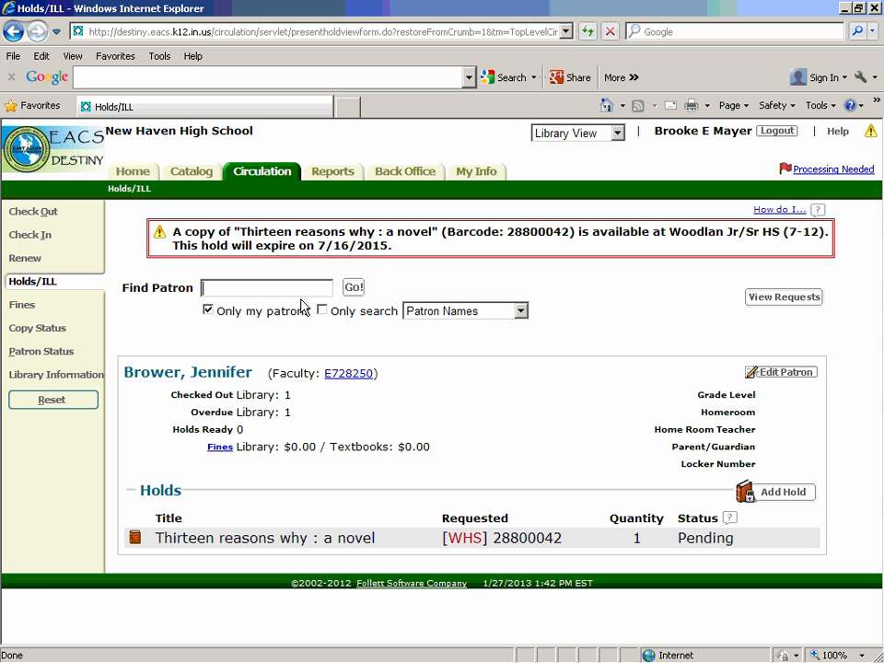
Open the faculty patron's status from check out and view the patron's holds.
left_click(251, 179)
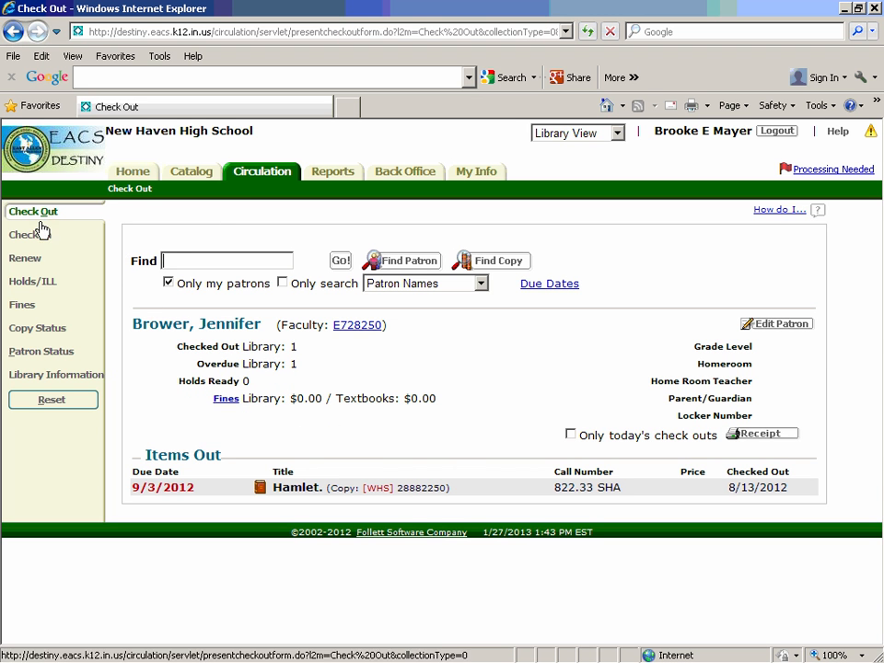
left_click(364, 333)
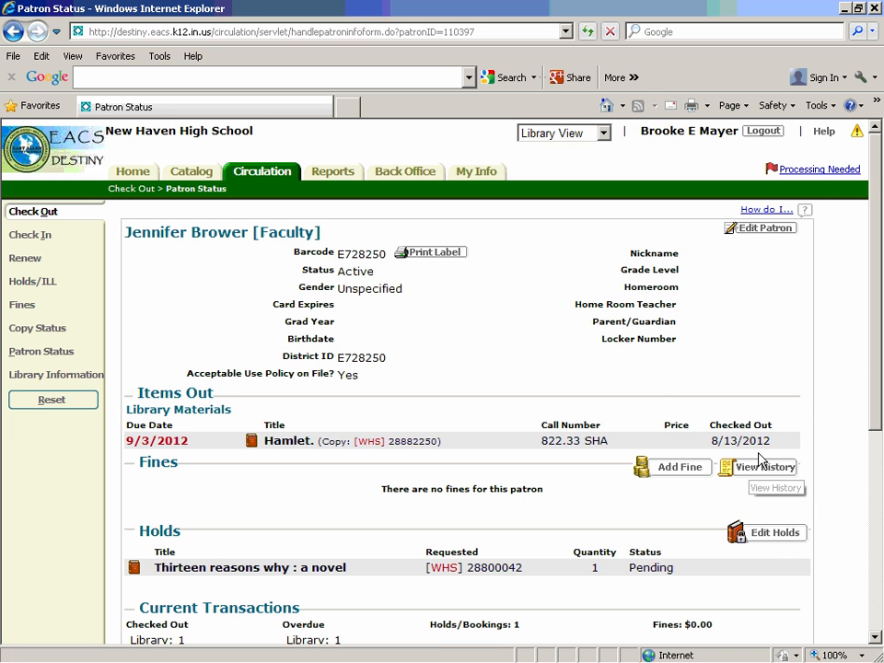
left_click(776, 534)
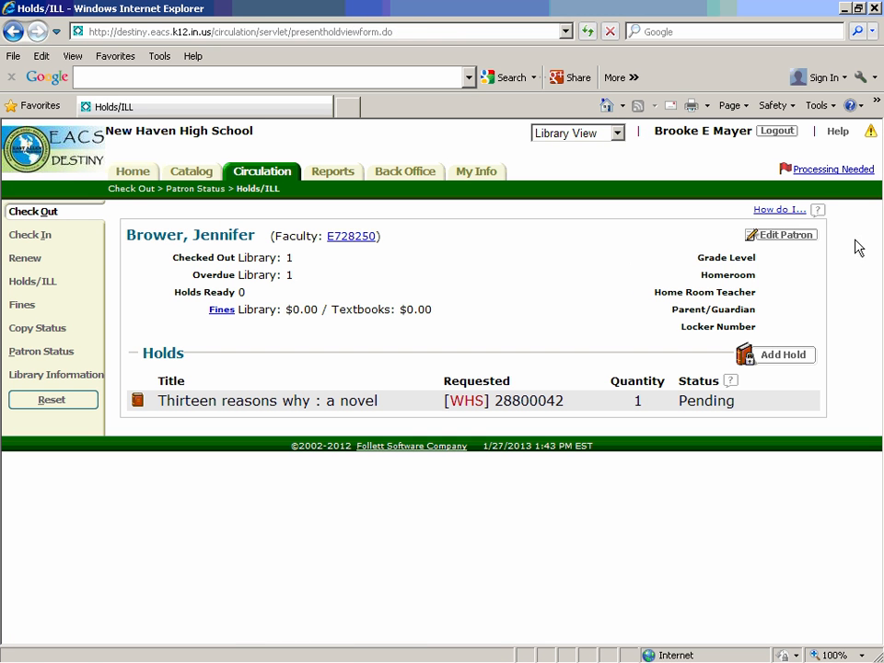
Place a hold on the 2009 book "The Hunger Games" in My Library for the patron and open the requests needing processing.
left_click(792, 358)
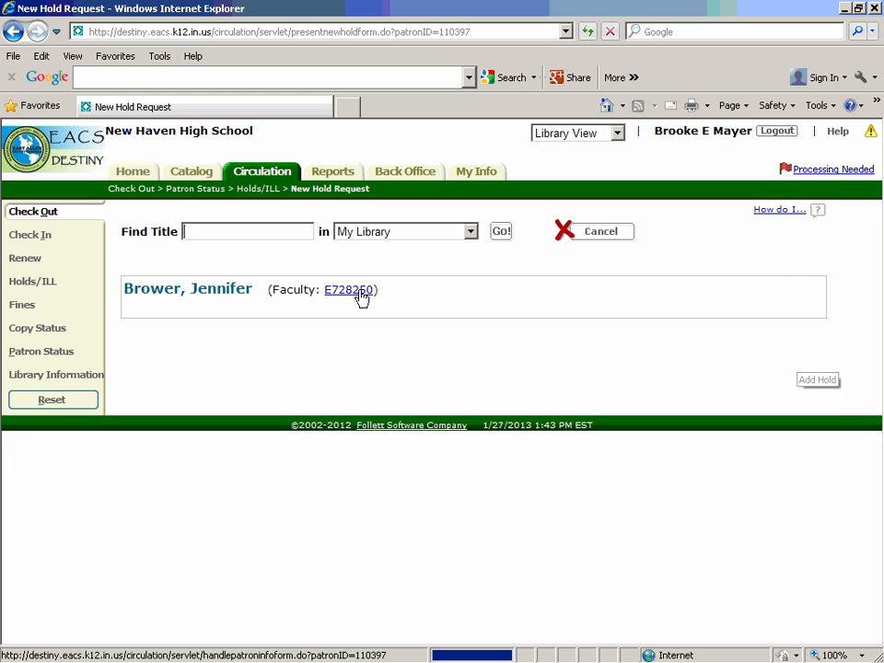
type("hunger games")
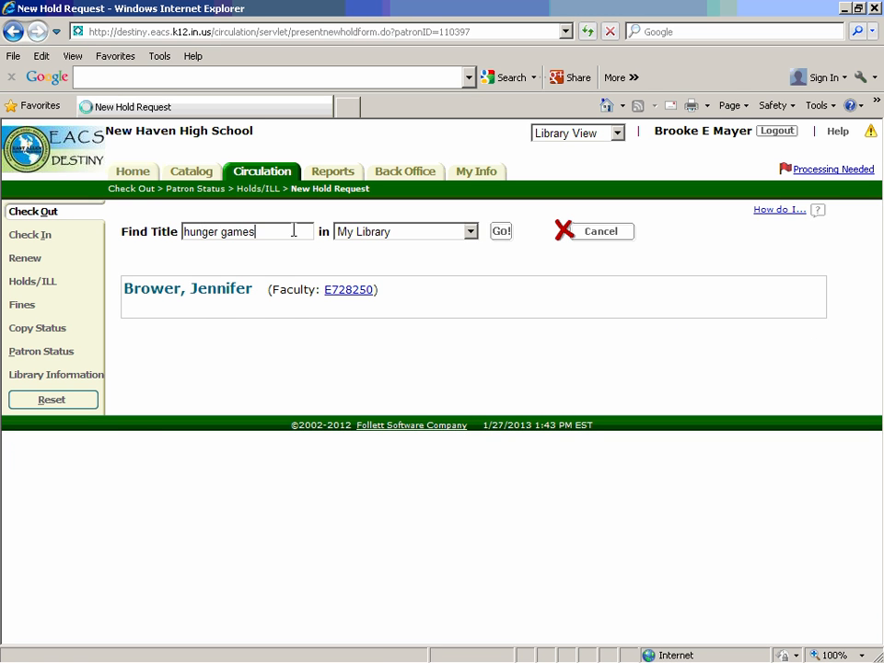
key("Return")
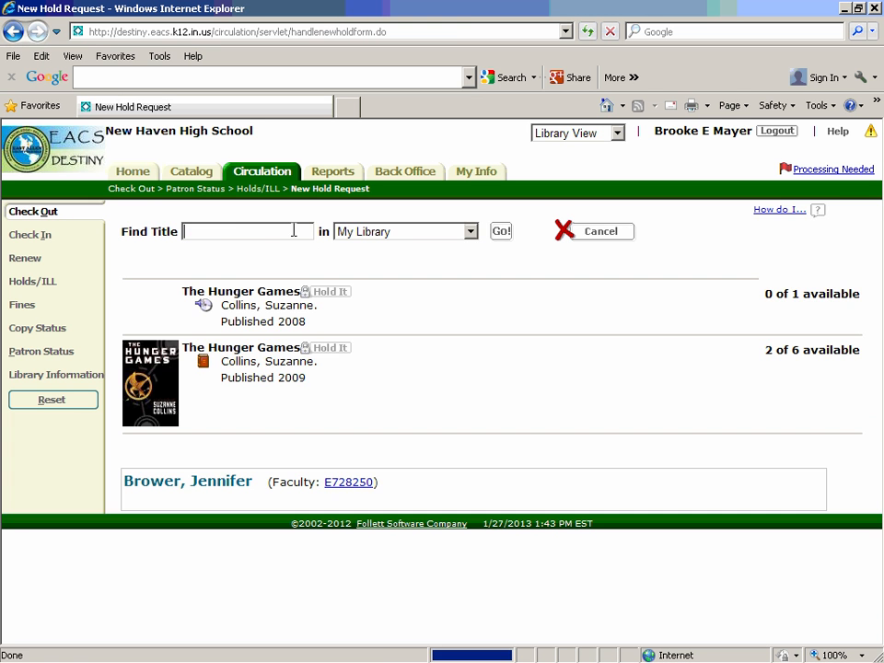
left_click(240, 356)
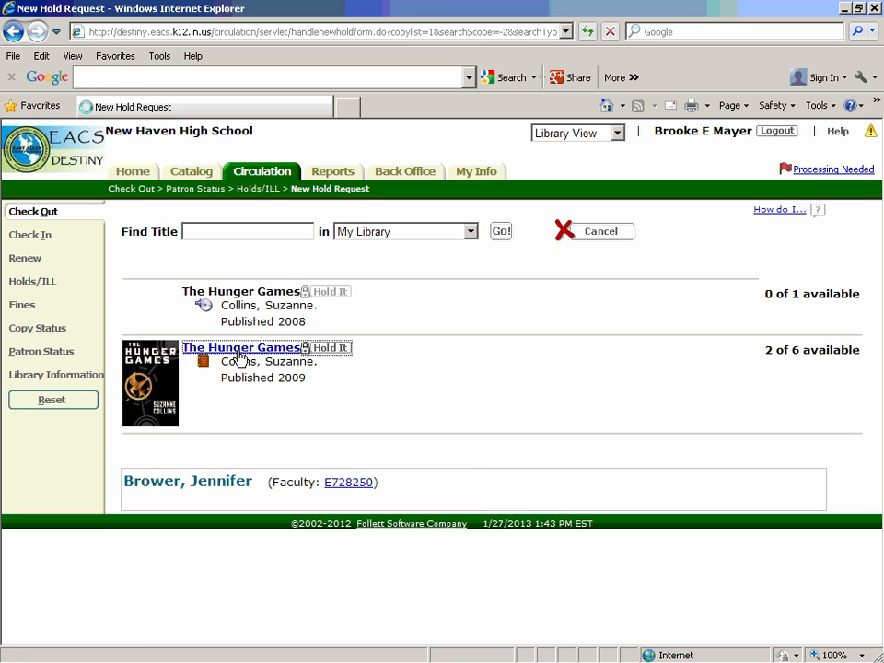
left_click(431, 490)
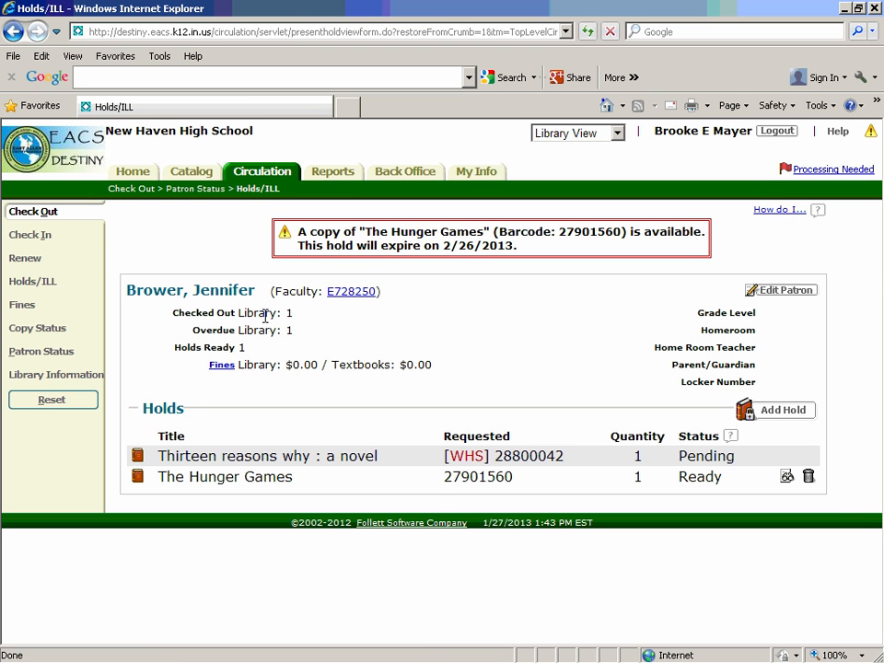
left_click(833, 170)
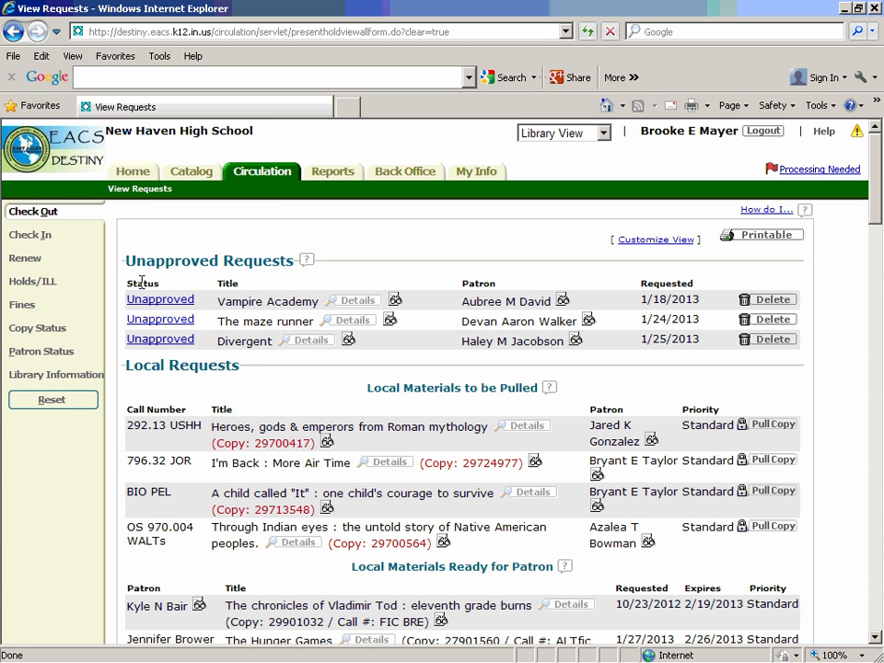